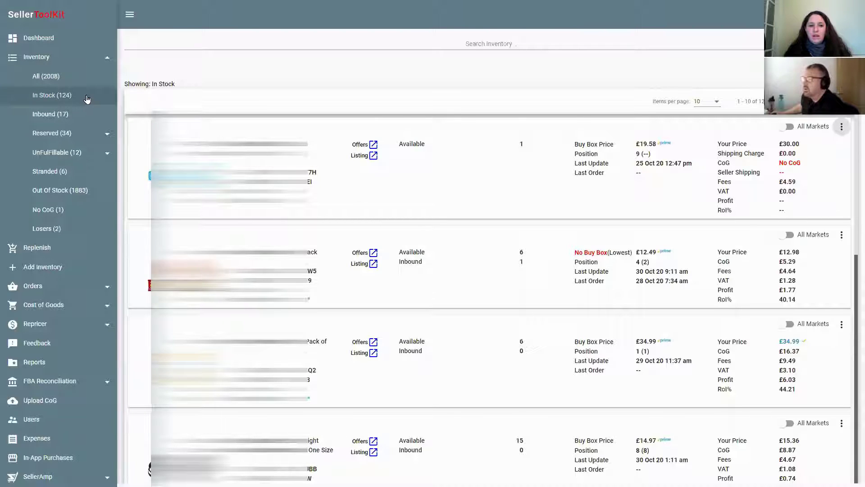
View the Reserved items, then Unfulfillable broken down to Expired and Warehouse Damaged
left_click(107, 136)
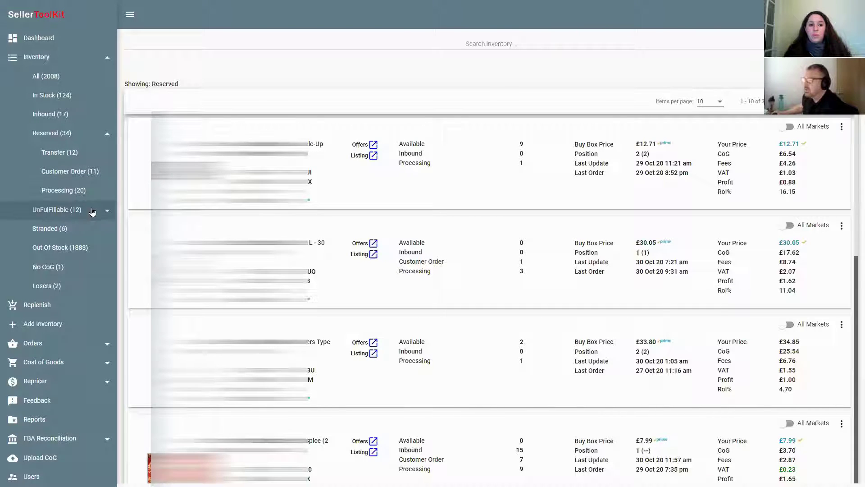
left_click(107, 215)
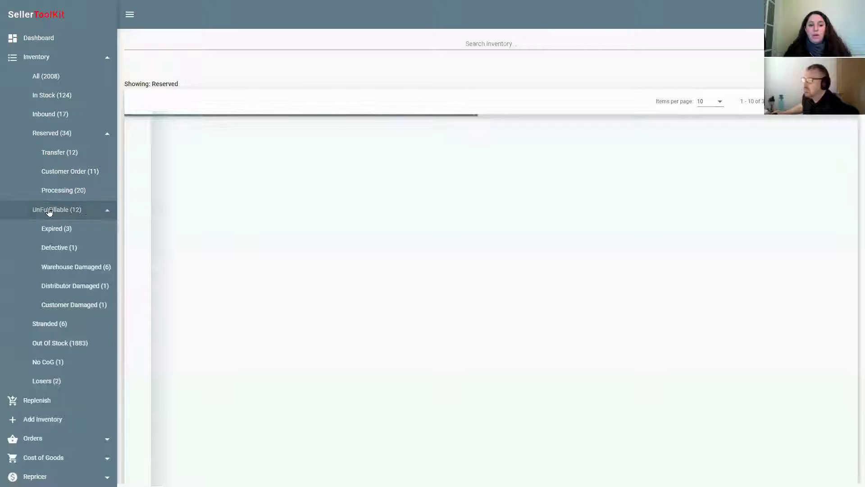
left_click(68, 231)
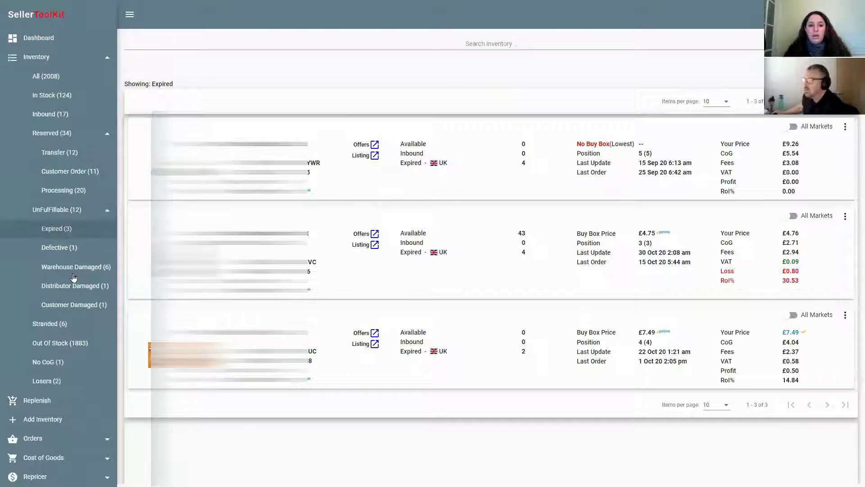
left_click(78, 273)
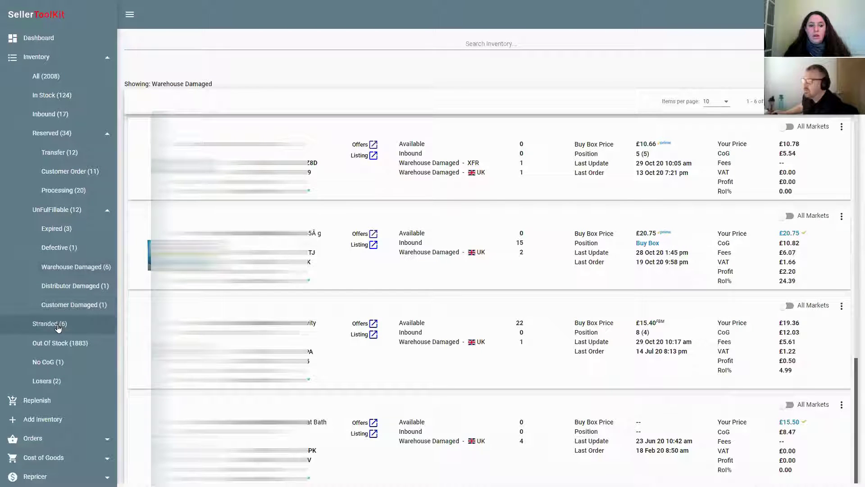
View the Stranded, Out Of Stock and No CoG items, then return to In Stock
left_click(58, 328)
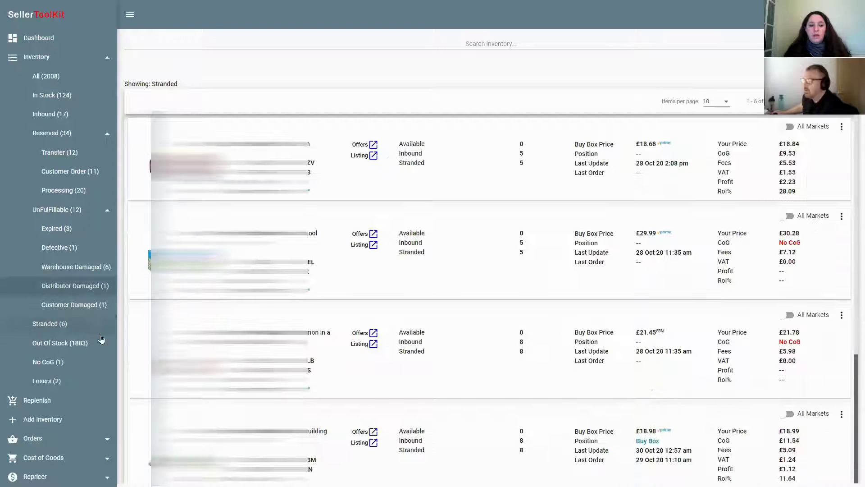
left_click(75, 345)
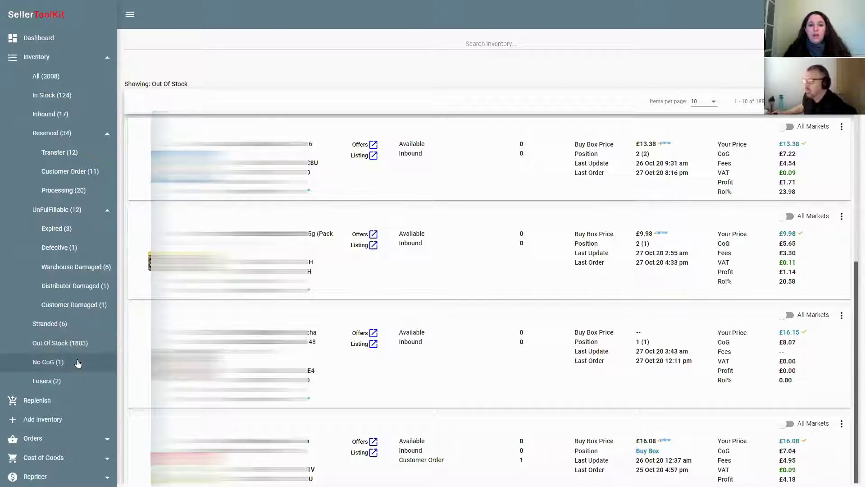
left_click(77, 363)
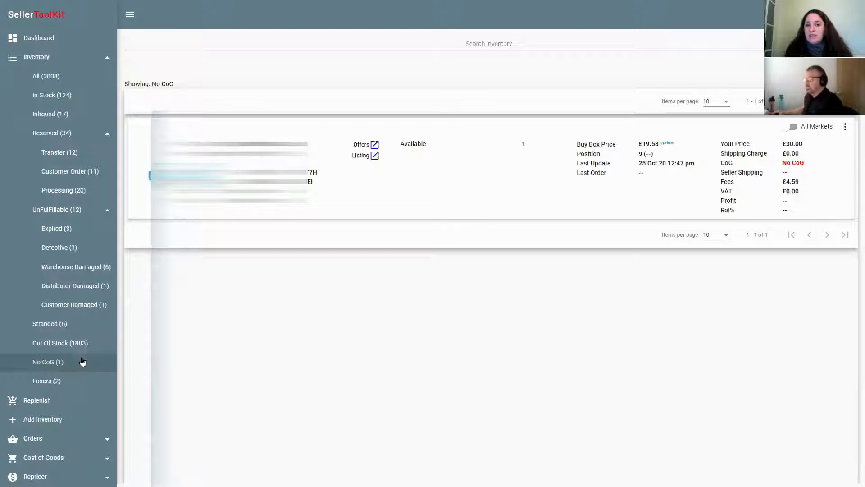
left_click(58, 97)
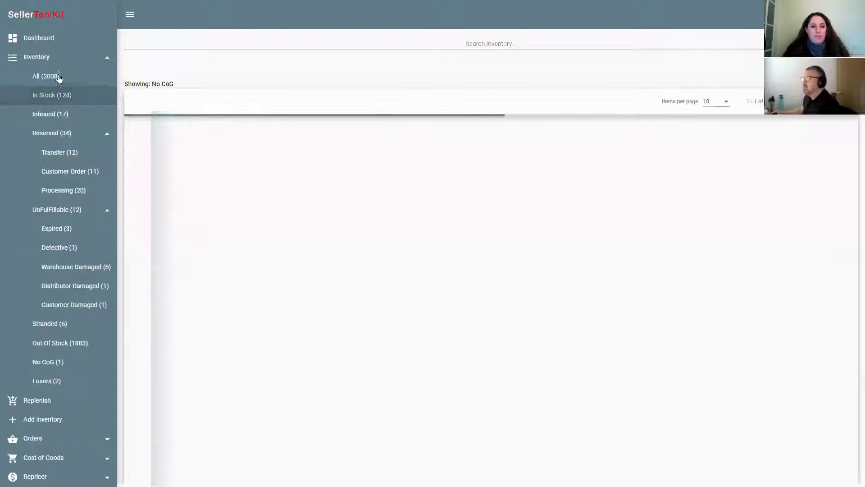
View All (2008) items, check Stranded (6) quantities, then show Warehouse Damaged (6)
left_click(58, 76)
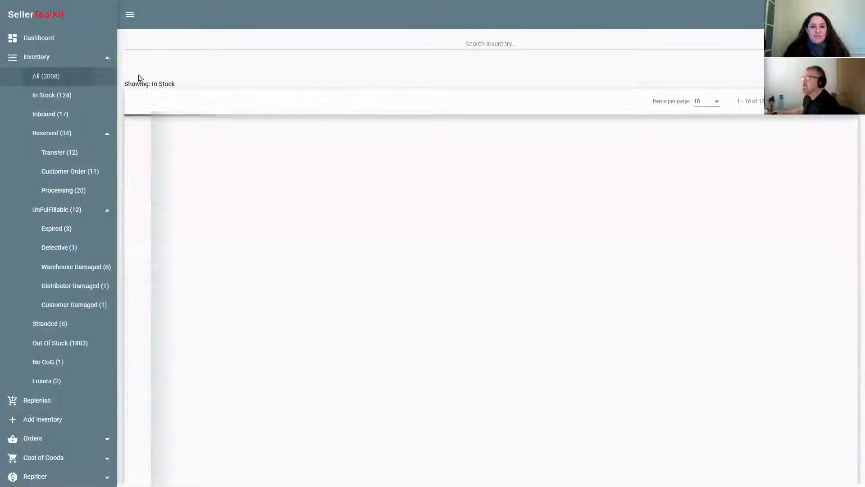
left_click(489, 44)
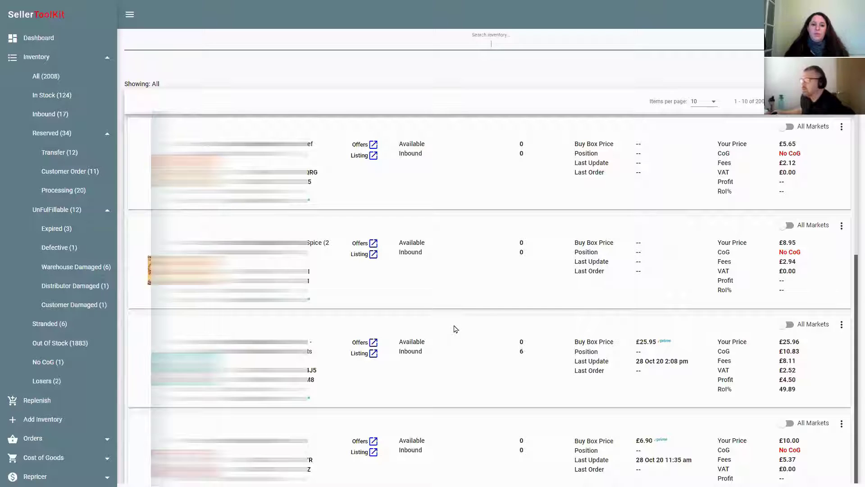
left_click(70, 325)
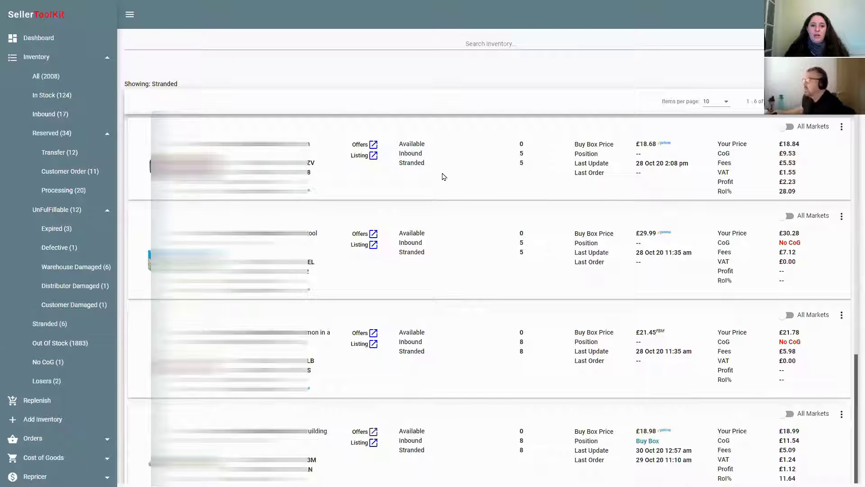
left_click_drag(410, 163, 437, 166)
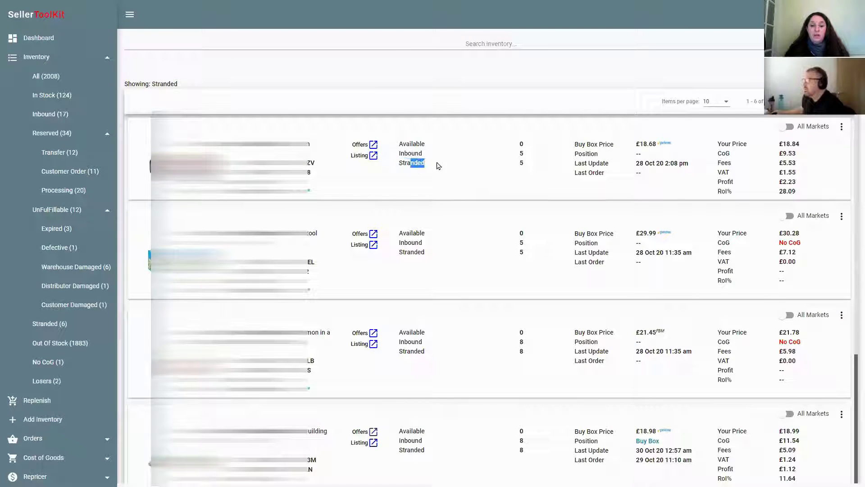
left_click(438, 166)
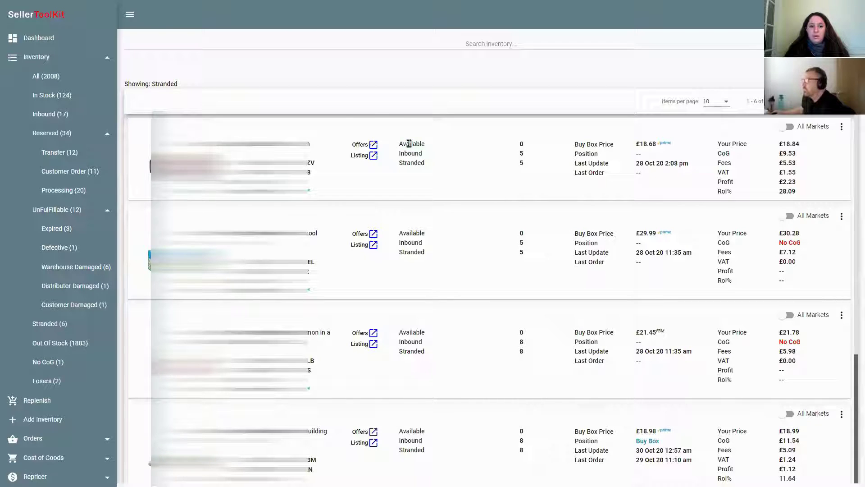
mouse_move(399, 144)
left_mouse_down()
mouse_move(527, 168)
mouse_move(398, 143)
left_mouse_up()
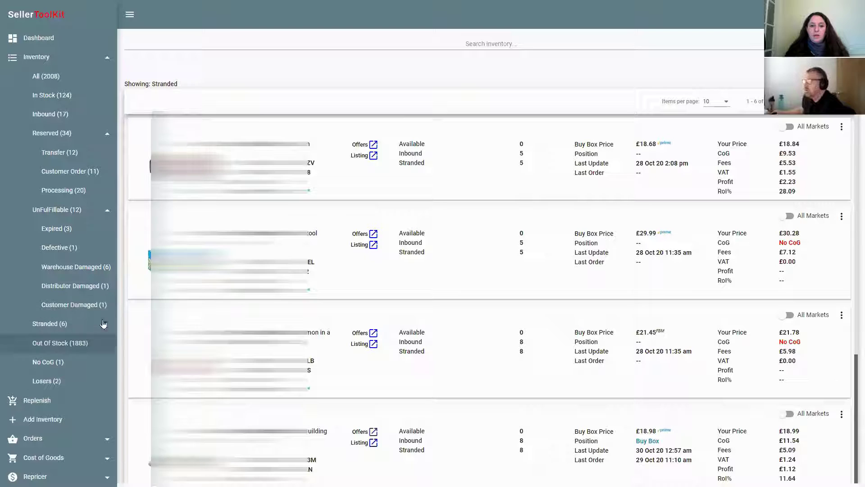
left_click(92, 270)
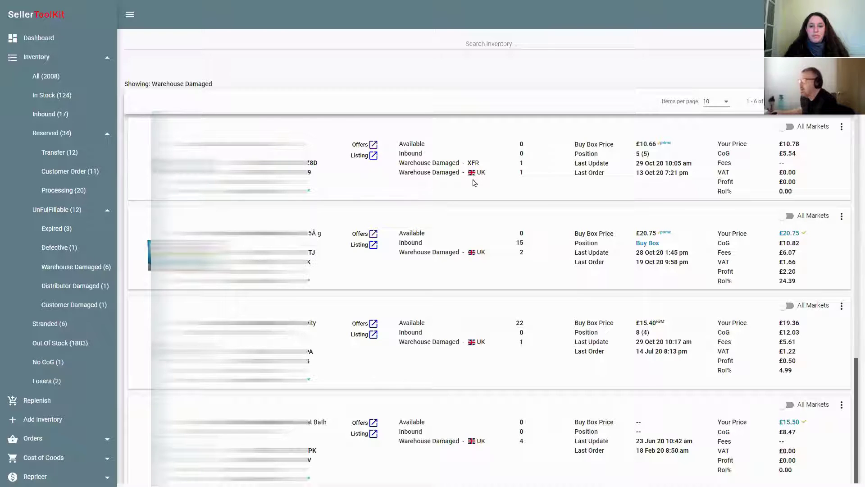
Show the Losers (2) view with losses of £0.80 and £2.22
left_click(60, 383)
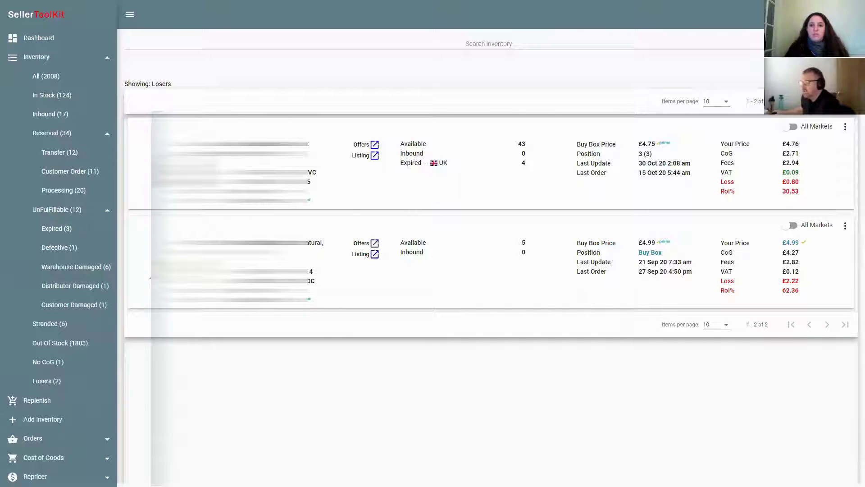
View the No CoG (1) item, then return to the In Stock (124) list
left_click(47, 362)
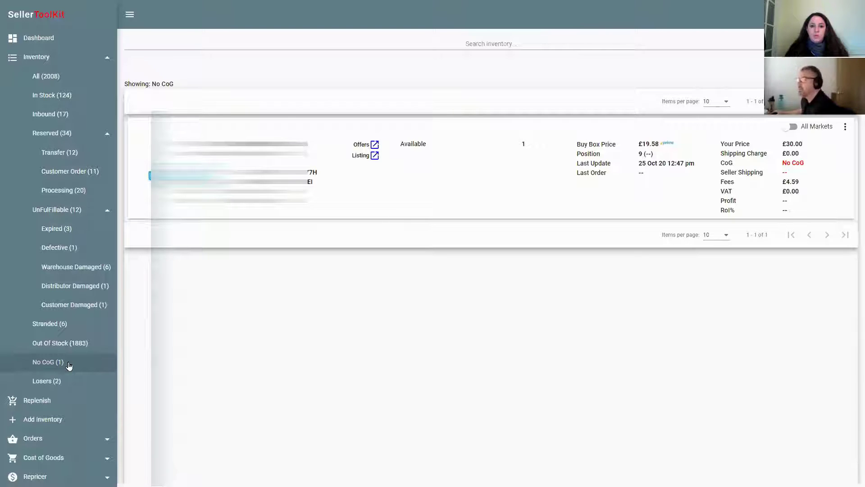
left_click(55, 100)
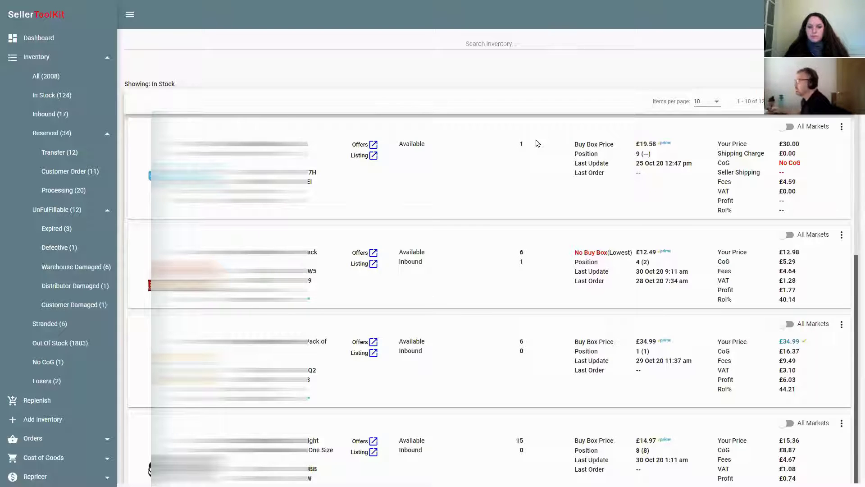
Enable All Markets on the second item and inspect UK £12.98 price, £1.77 profit, 40.14% RoI
scroll(536, 143, "down", 1)
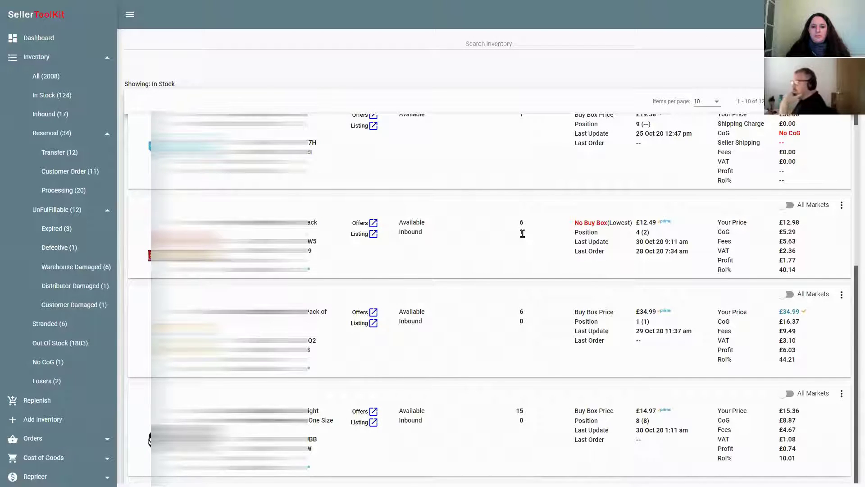
scroll(604, 229, "down", 1)
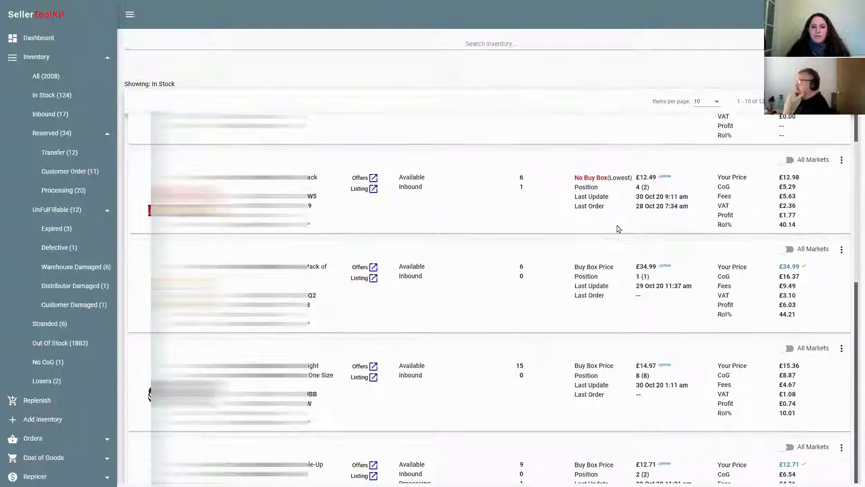
left_click(789, 161)
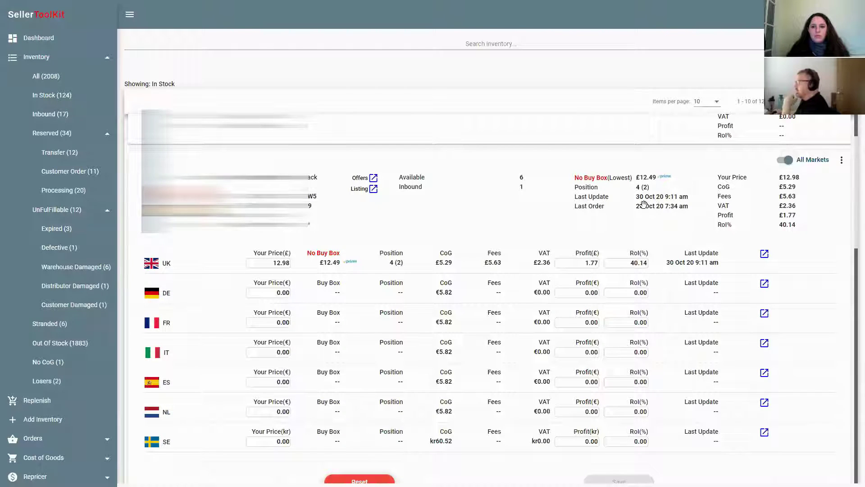
scroll(629, 215, "down", 1)
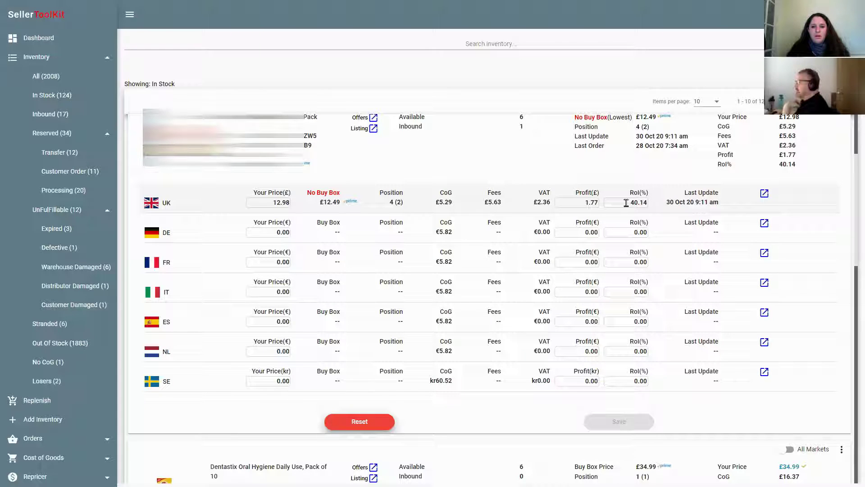
left_click(579, 204)
left_click(267, 203)
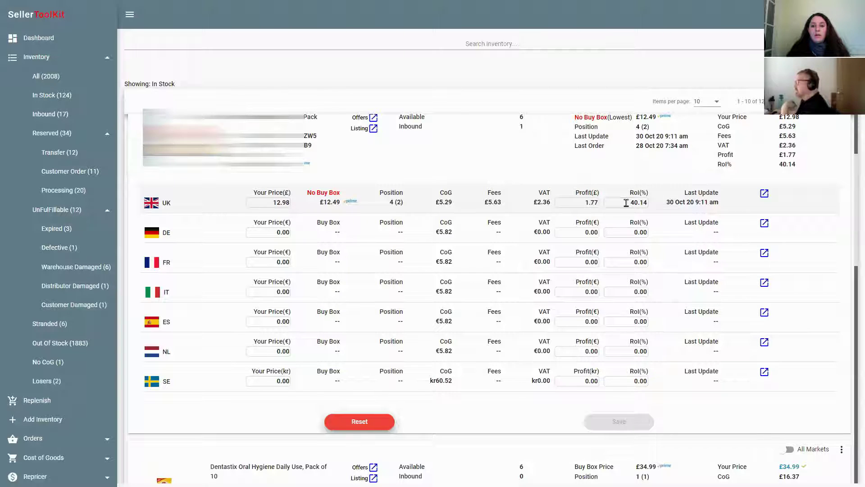
left_click_drag(628, 203, 647, 203)
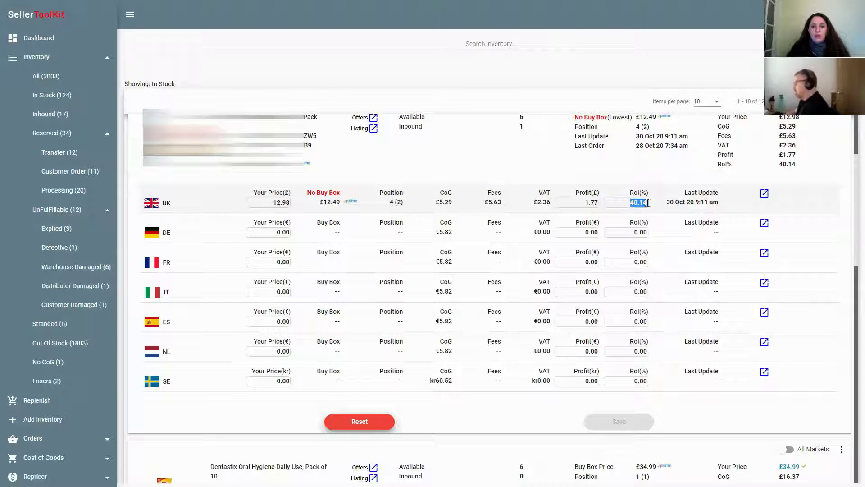
type("100")
left_click(667, 232)
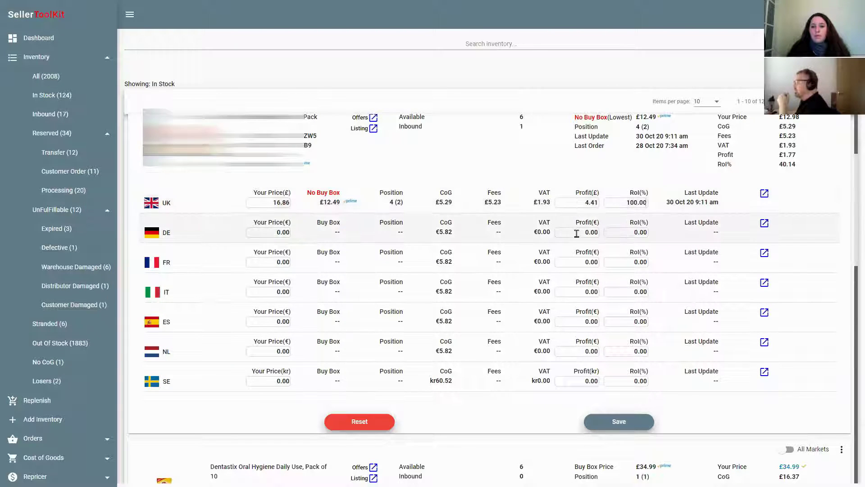
left_click(580, 203)
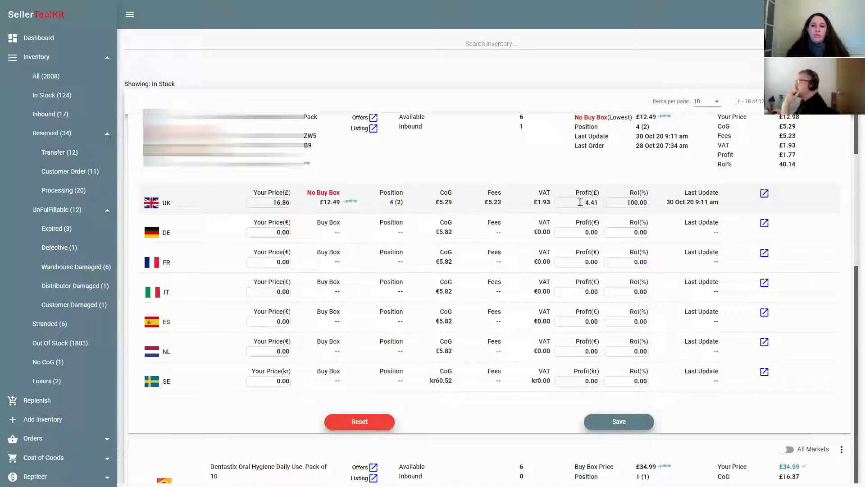
left_click(581, 202)
scroll(565, 220, "up", 1)
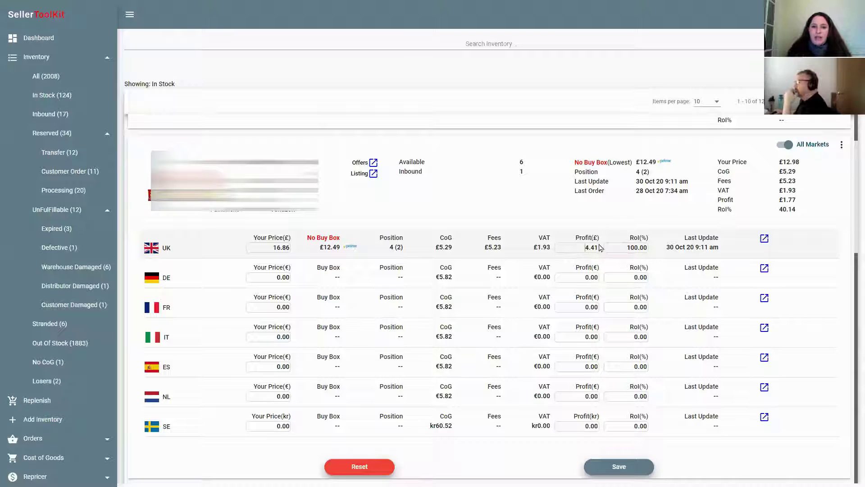
Change the UK profit from 4.41 to 5
left_click_drag(583, 247, 598, 248)
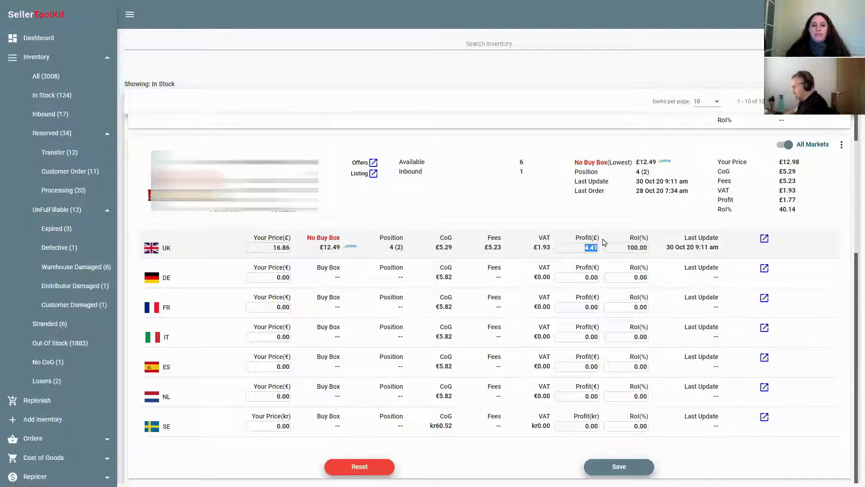
type("5")
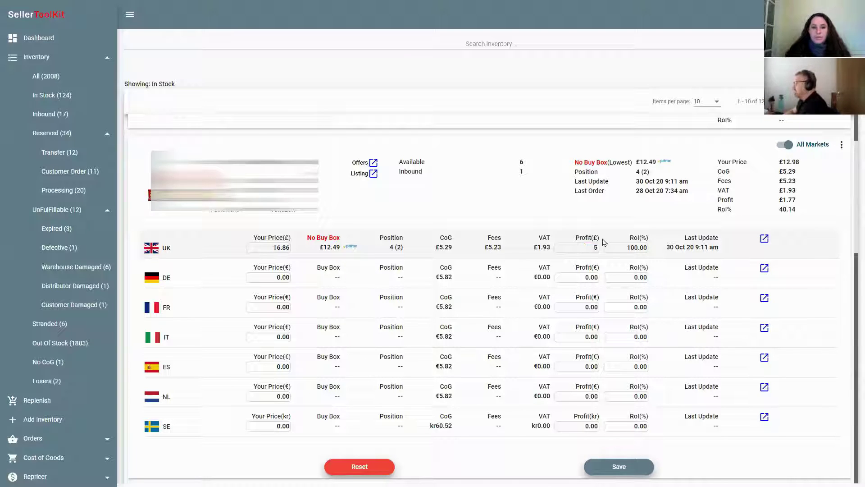
left_click(604, 242)
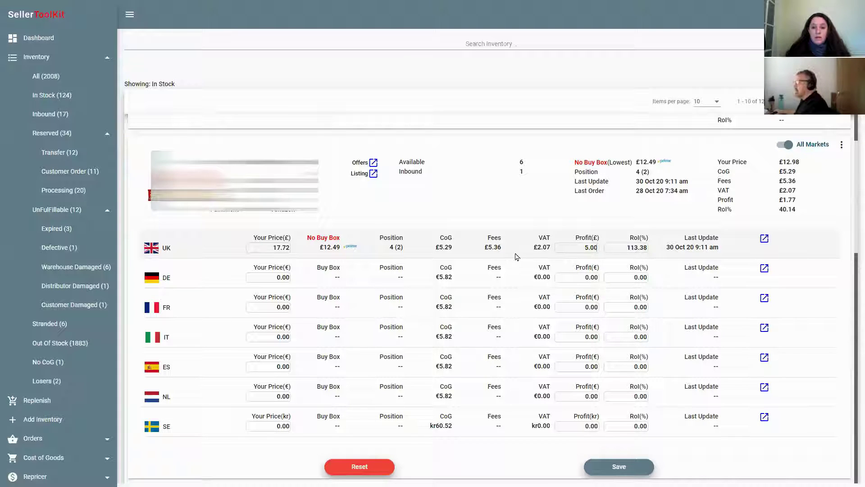
Set the UK price to 12.49, matching the competitor price
left_click(271, 248)
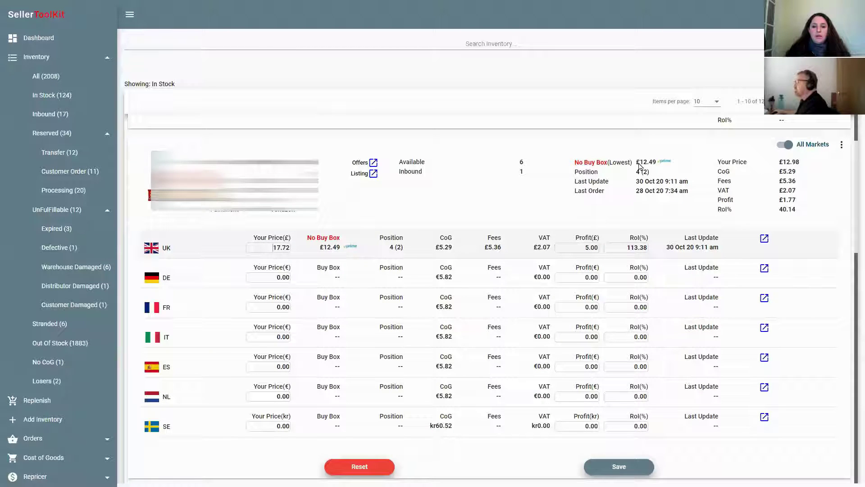
left_click_drag(636, 162, 651, 163)
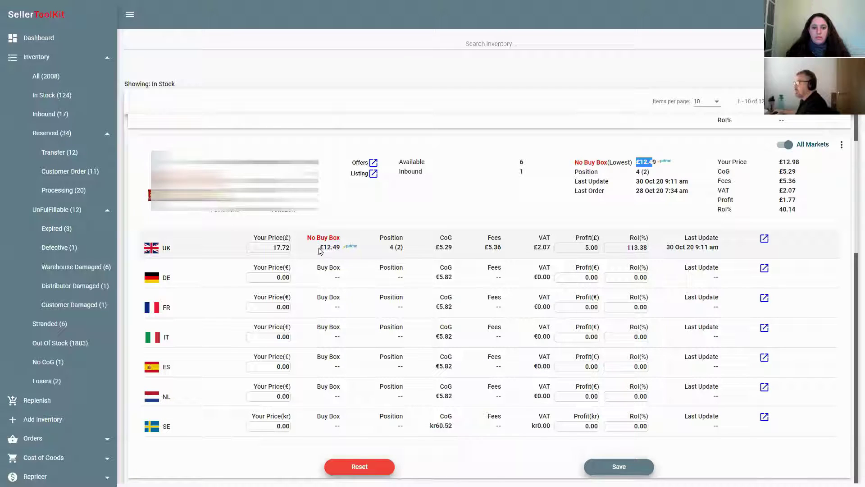
left_click_drag(319, 247, 335, 268)
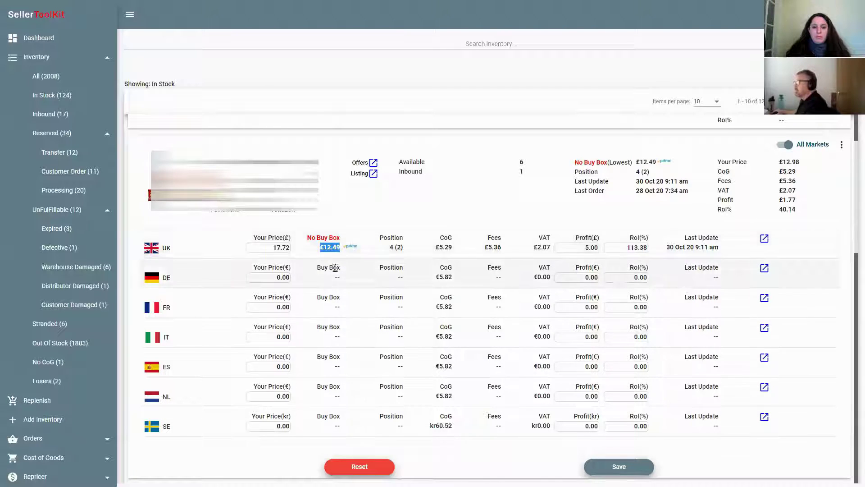
double_click(282, 248)
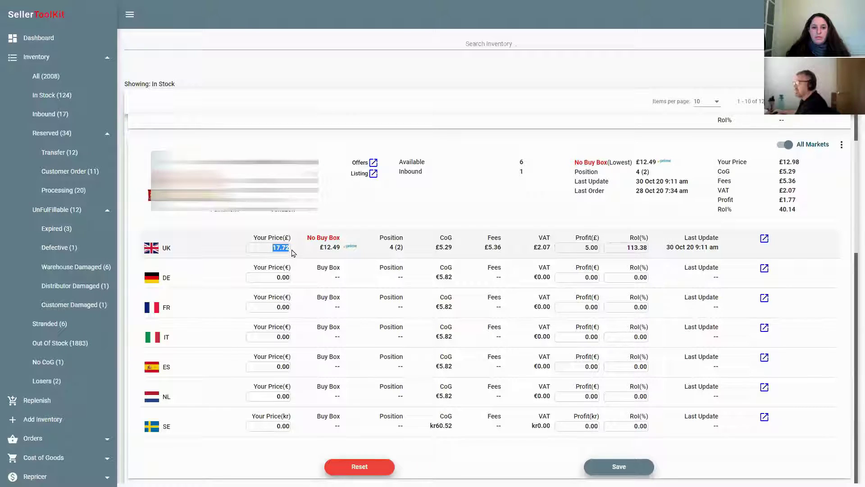
type("12")
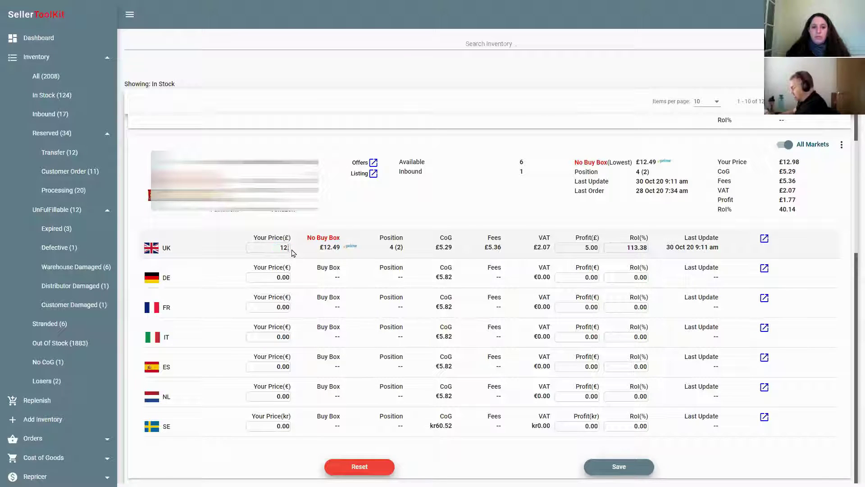
type(".49")
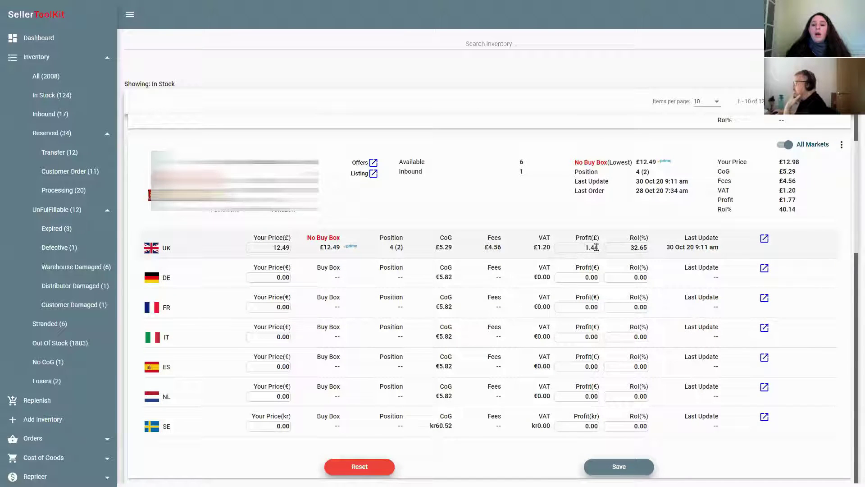
Replace the UK RoI 32.65 with 0, bringing the price to break-even 9.40
left_click_drag(596, 247, 617, 248)
double_click(625, 253)
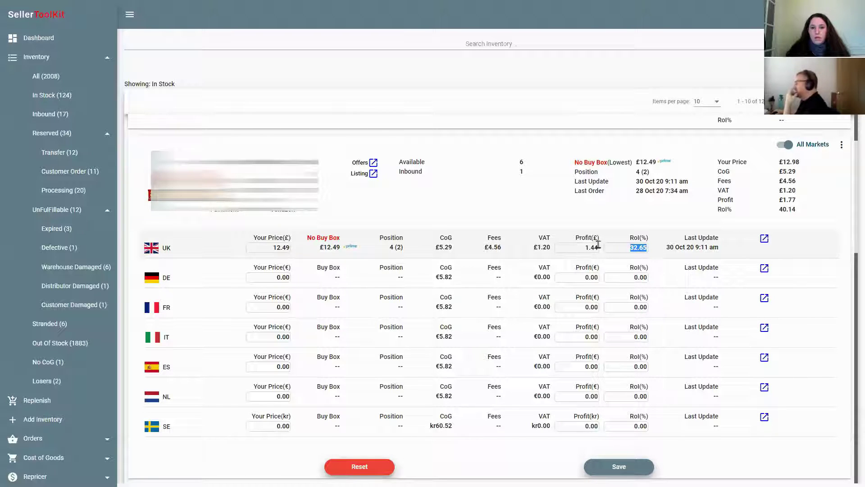
left_click(573, 247)
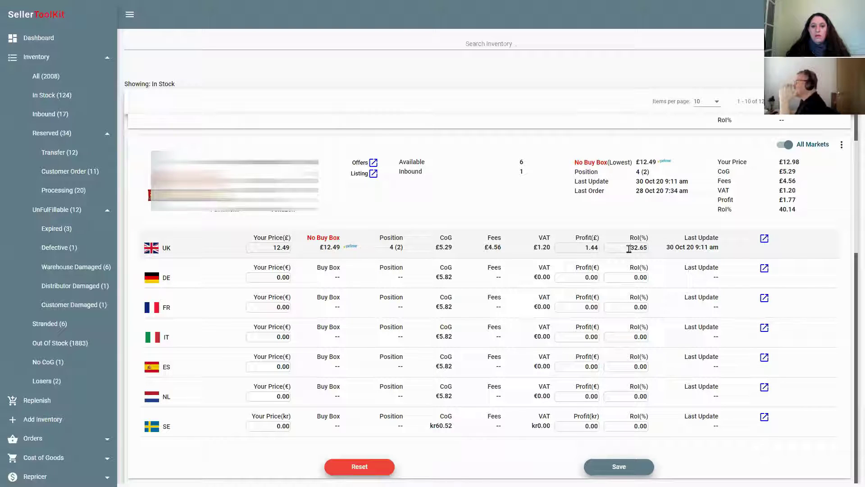
left_click_drag(629, 249, 654, 250)
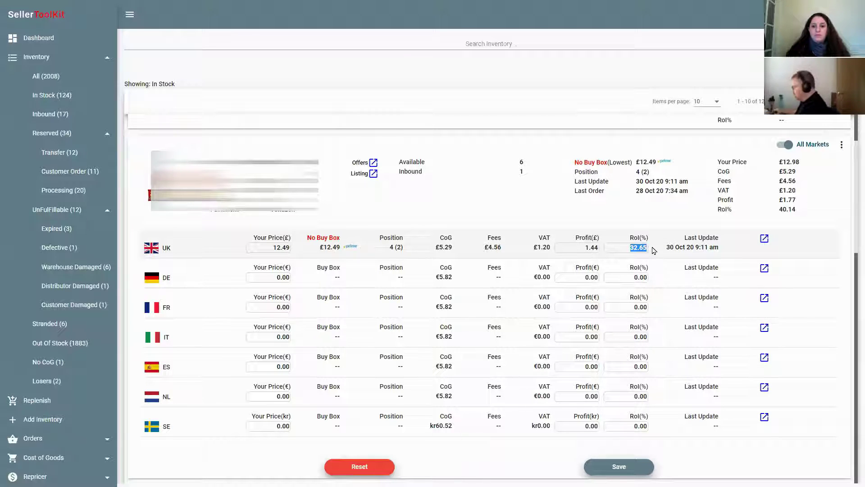
type("0")
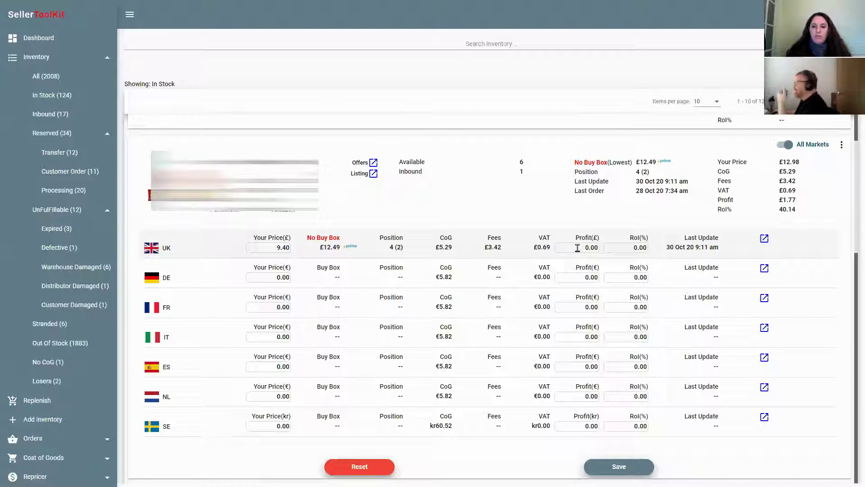
Enter a UK profit of -1, dropping the UK price to 8.06
key("shift+Tab")
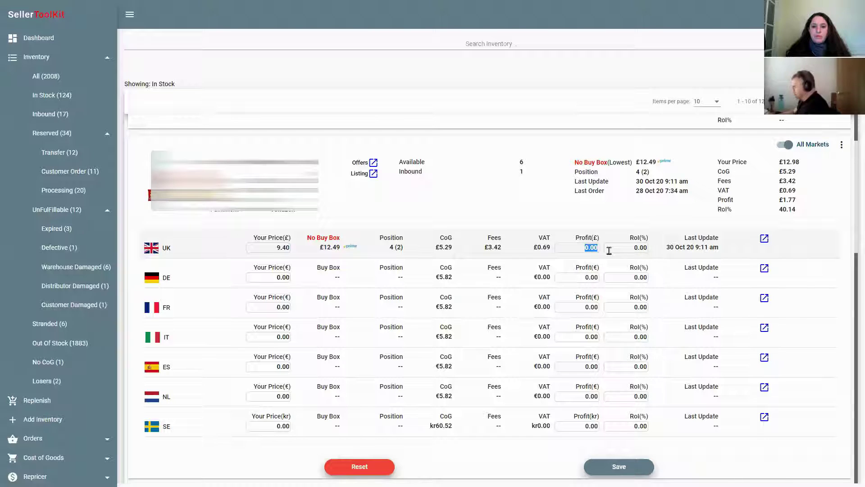
type("-1")
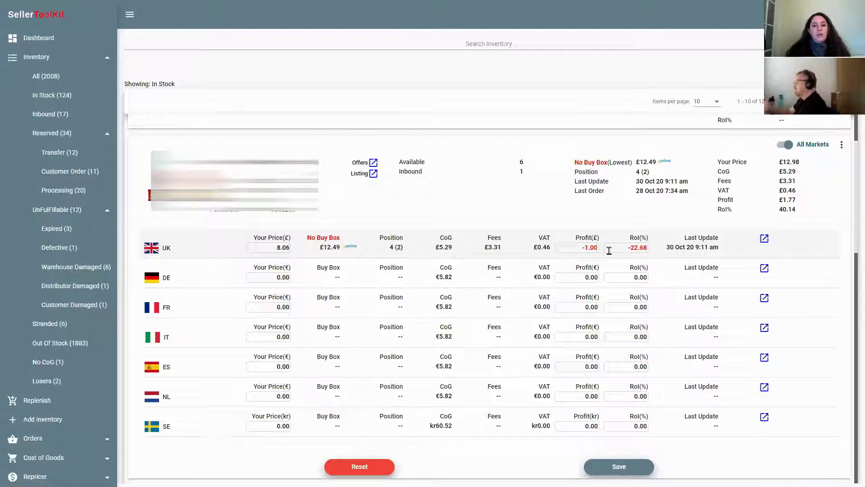
left_click(265, 248)
left_click_drag(264, 248, 323, 248)
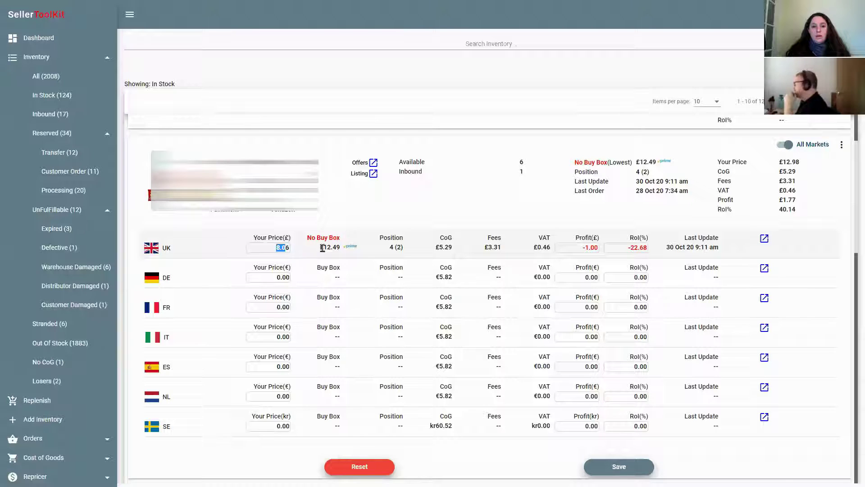
Replace the UK RoI -22.68 with 50, repricing to 13.62 with 2.21 profit
left_click(580, 251)
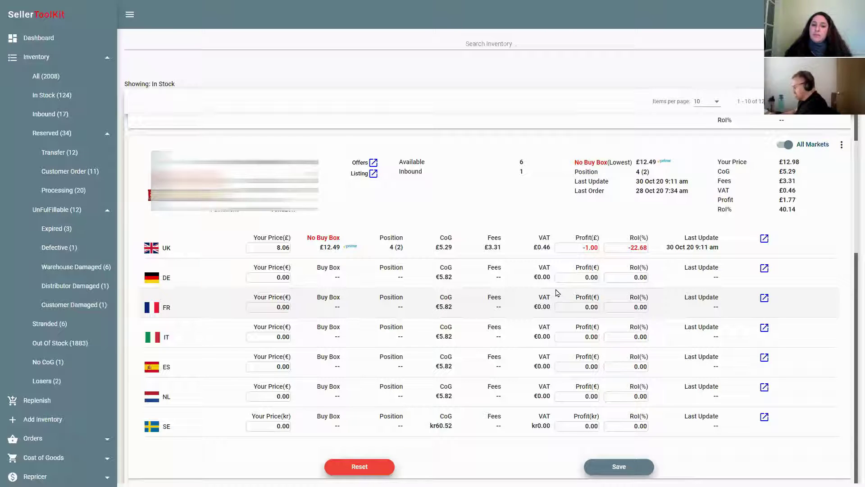
double_click(627, 250)
type("50.11")
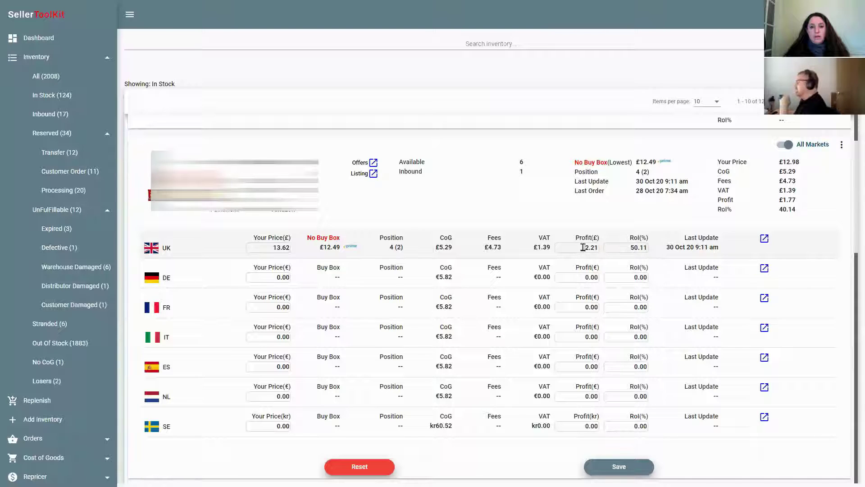
Replace the UK profit 2.21 with .1, giving a 9.53 price and 2.27% RoI
double_click(597, 247)
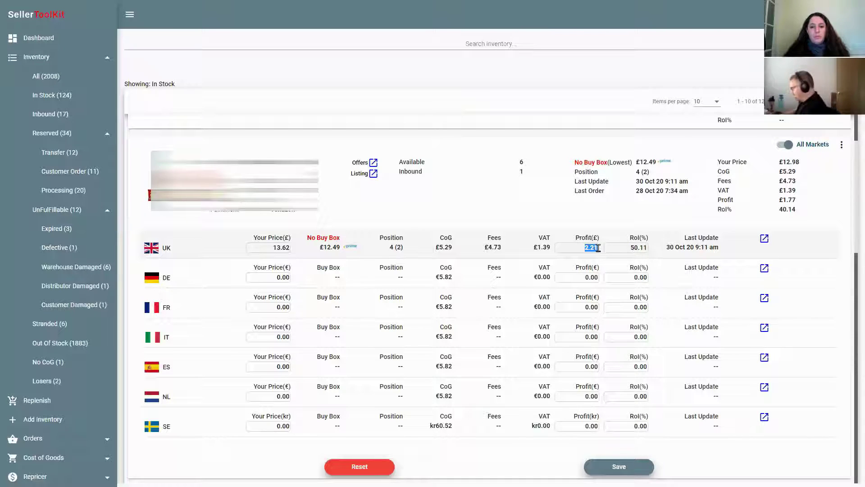
type(".1")
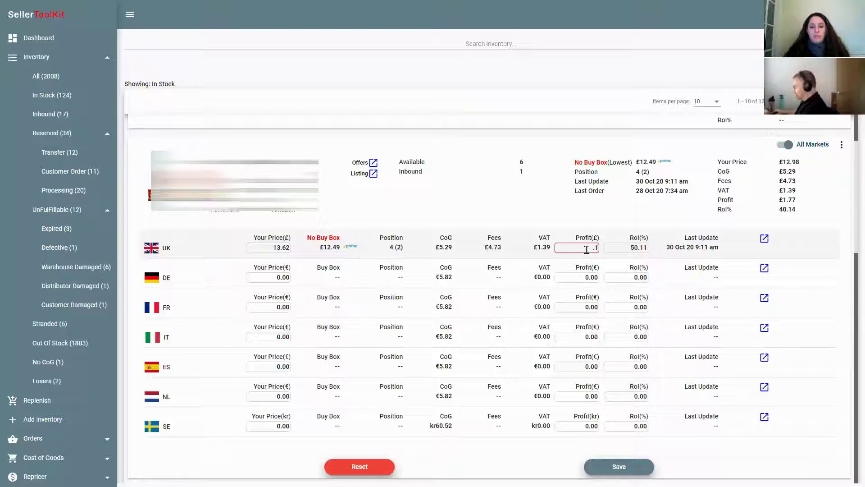
left_click(203, 367)
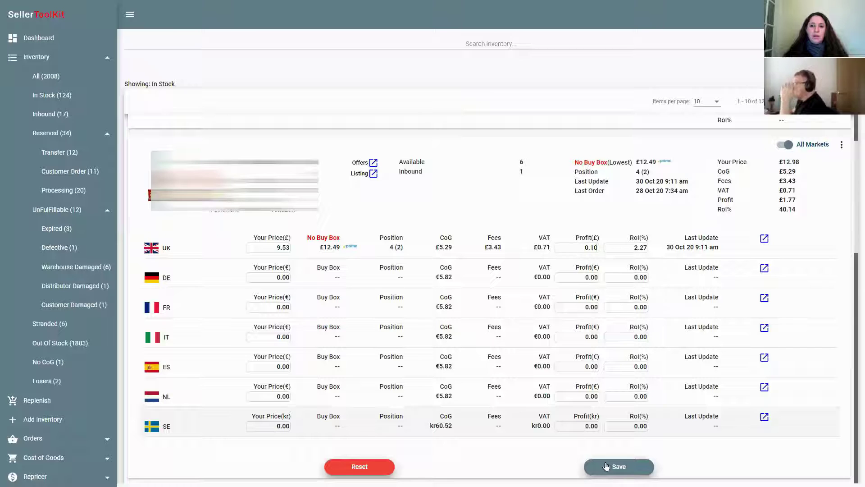
Clear the UK profit and enter 0.00, returning the price to 9.40
key("ctrl+a")
key("BackSpace")
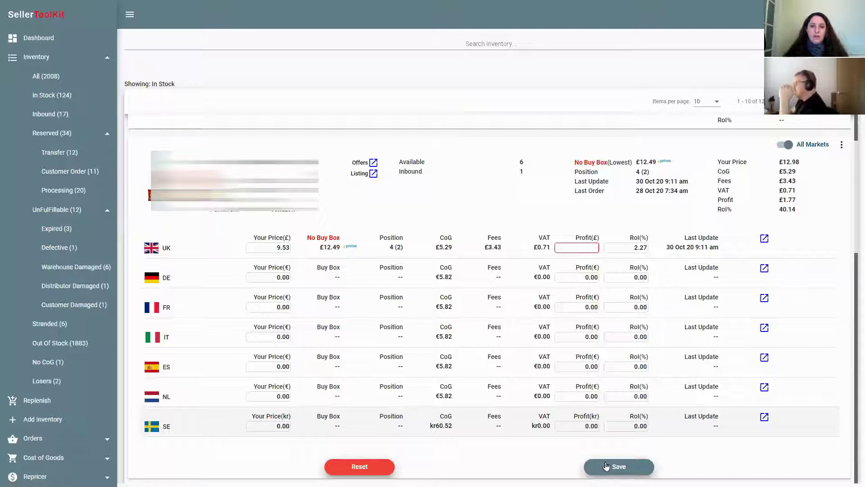
type("0.00")
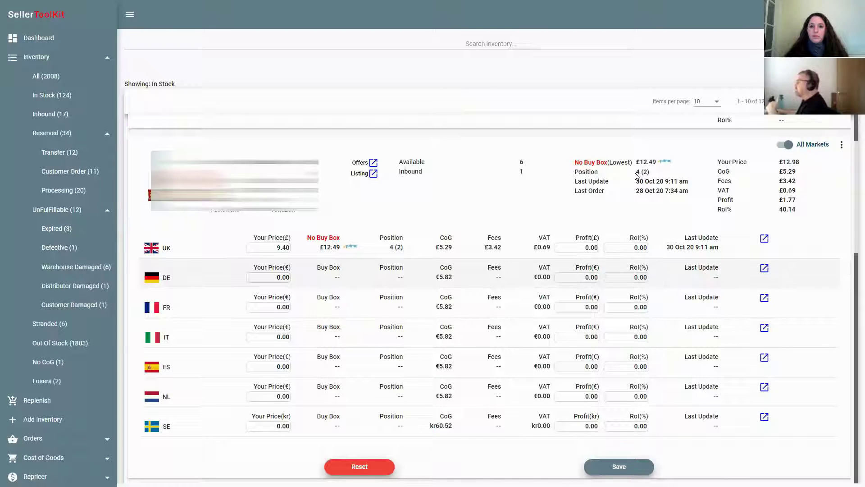
Review the summary position 4 (2) and the fees and VAT figures
left_click_drag(636, 172, 659, 174)
left_click(658, 176)
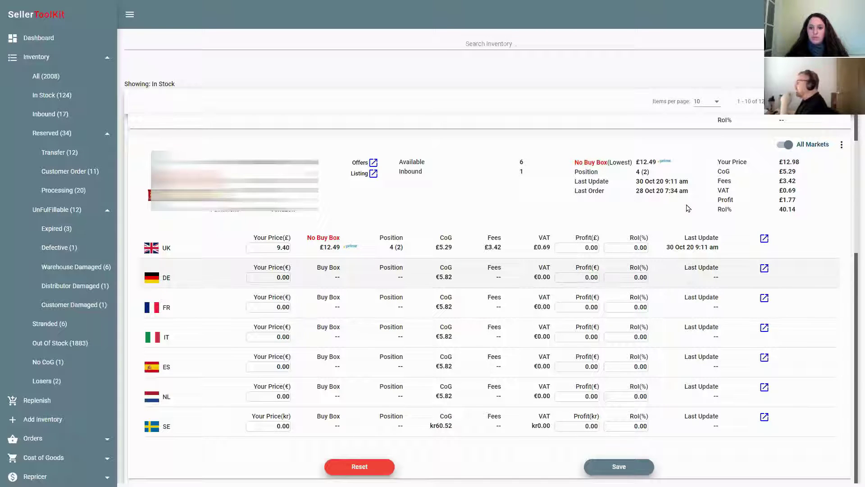
mouse_move(718, 165)
left_mouse_down()
mouse_move(782, 165)
mouse_move(798, 180)
mouse_move(795, 212)
mouse_move(754, 187)
mouse_move(720, 181)
left_mouse_up()
left_click(720, 180)
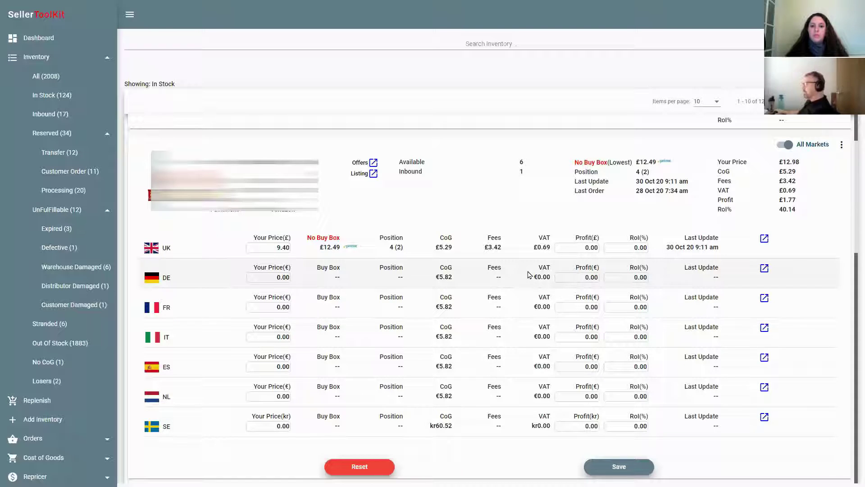
scroll(518, 275, "down", 3)
scroll(528, 273, "down", 4)
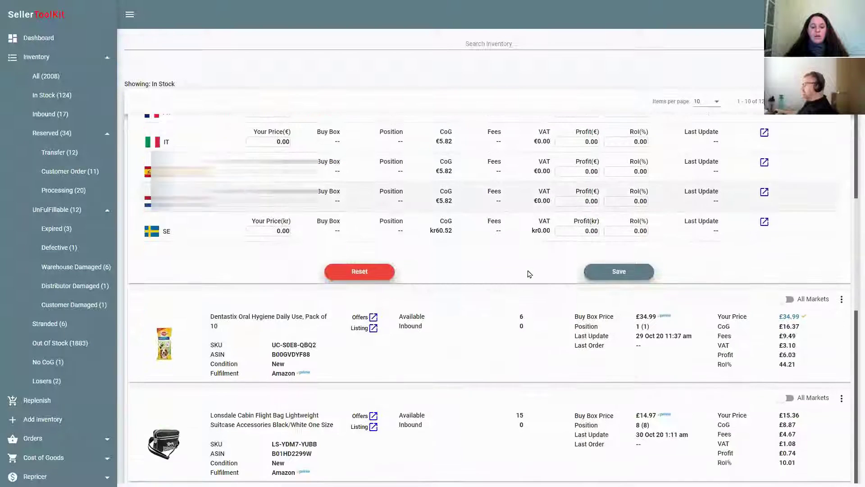
scroll(529, 219, "down", 1)
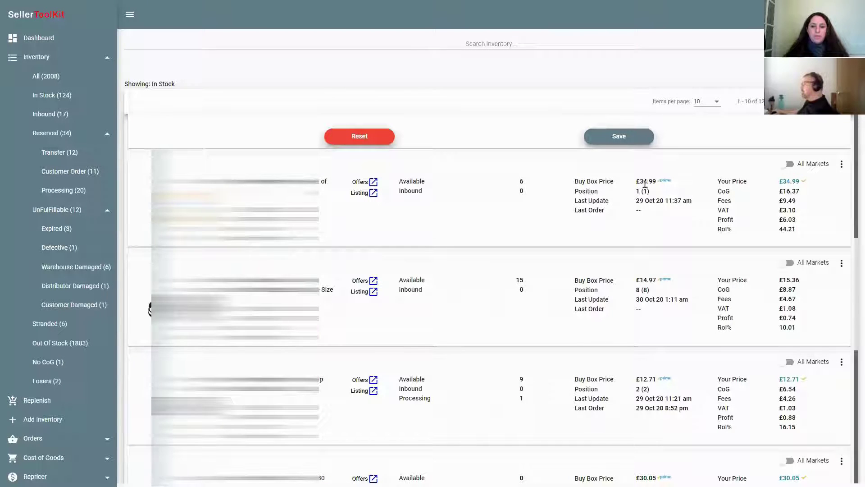
left_click_drag(636, 182, 669, 188)
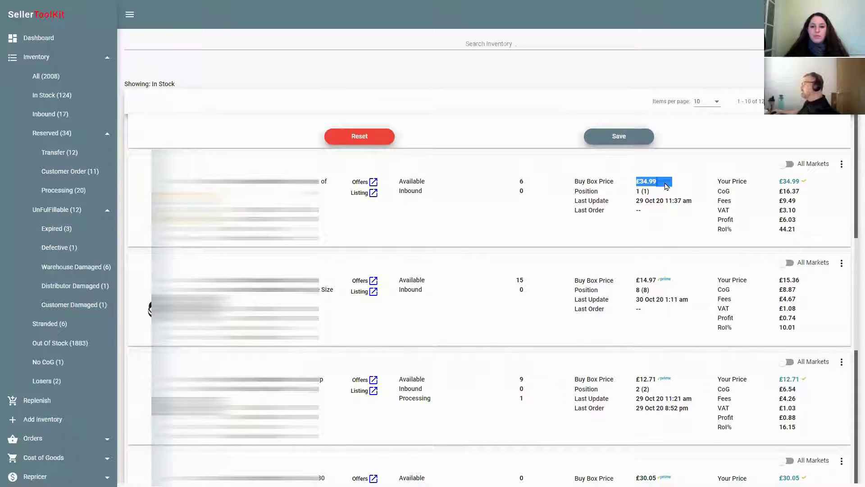
left_click(654, 201)
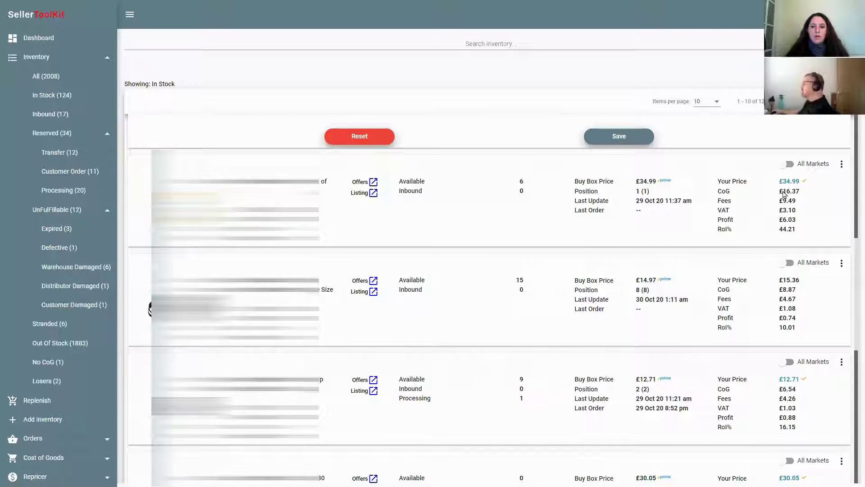
mouse_move(792, 191)
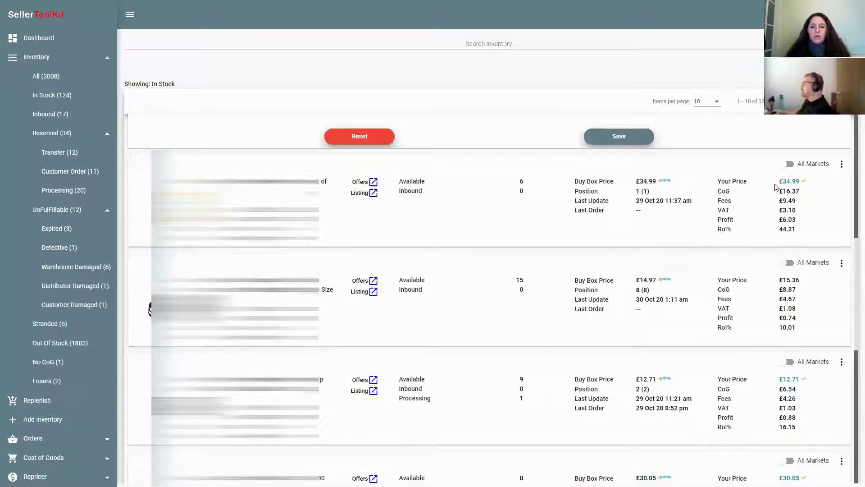
Enable All Markets on the first item and check its Position 1 (1)
left_click(791, 165)
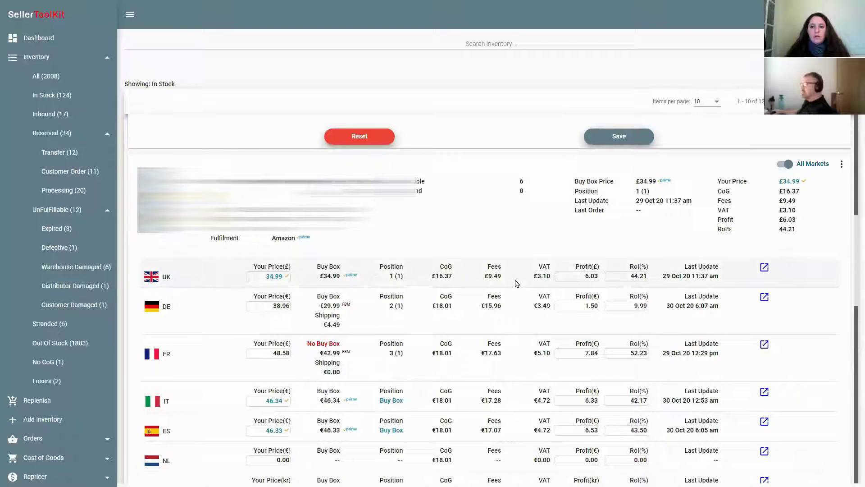
scroll(516, 284, "down", 1)
scroll(517, 284, "down", 1)
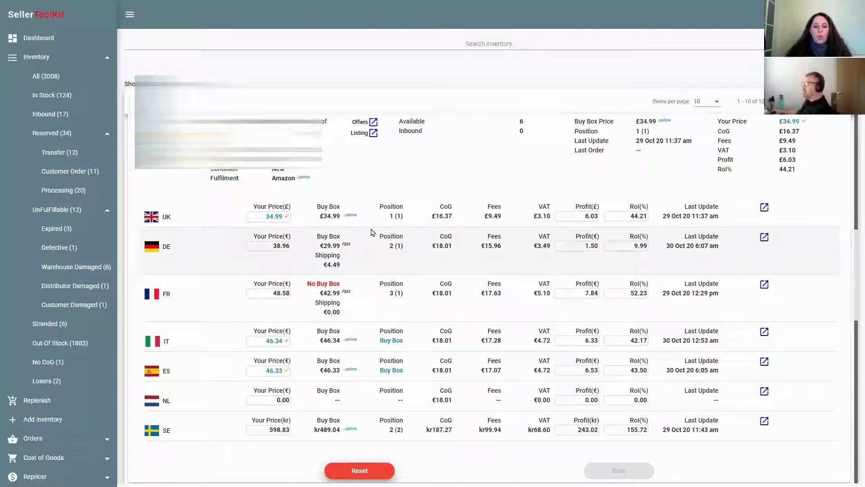
scroll(372, 231, "down", 1)
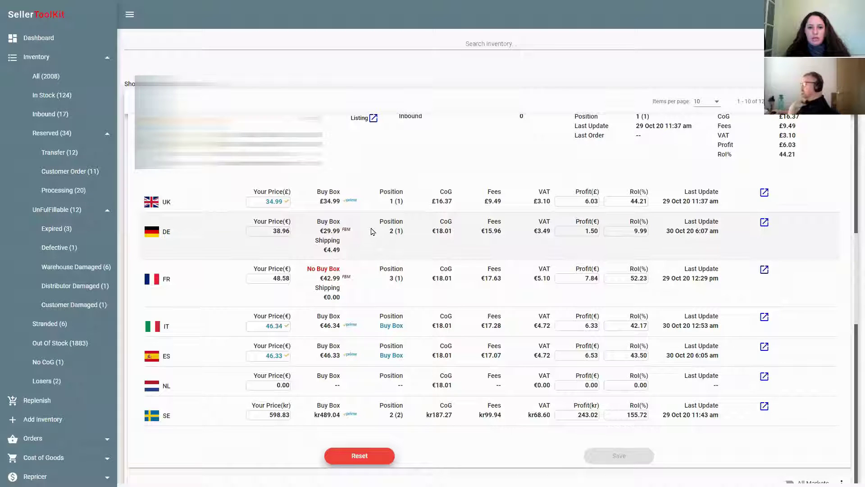
scroll(372, 231, "up", 1)
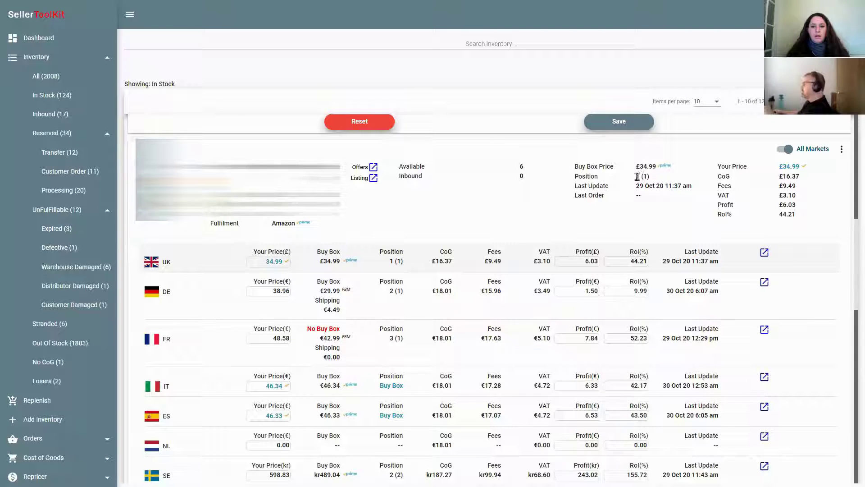
triple_click(653, 179)
left_click(654, 180)
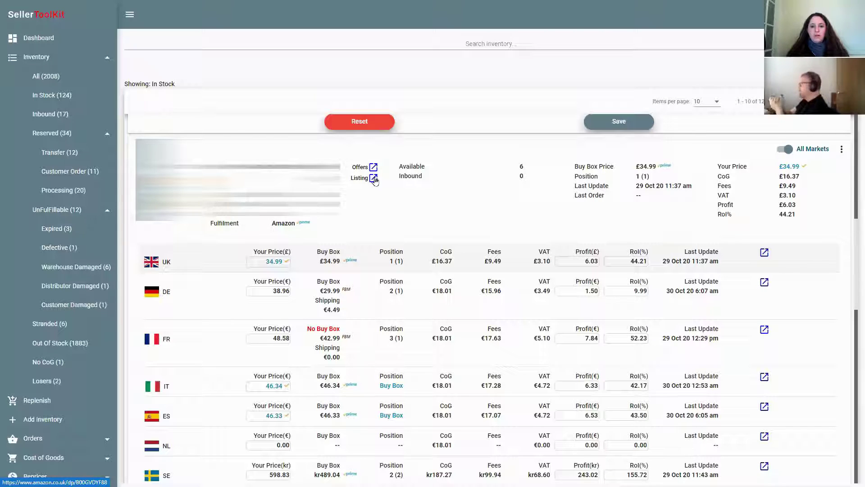
Review the DE FBM buy box and IT Buy Box status, then open the item's detail view
scroll(460, 190, "down", 1)
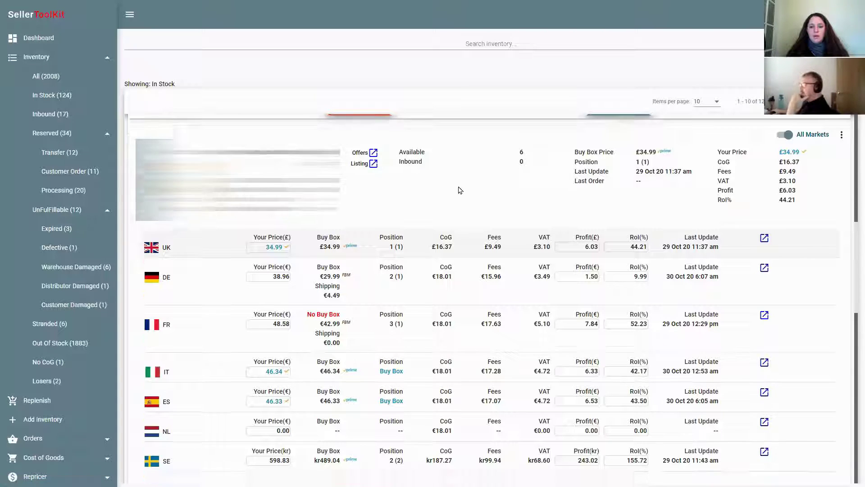
scroll(459, 190, "down", 2)
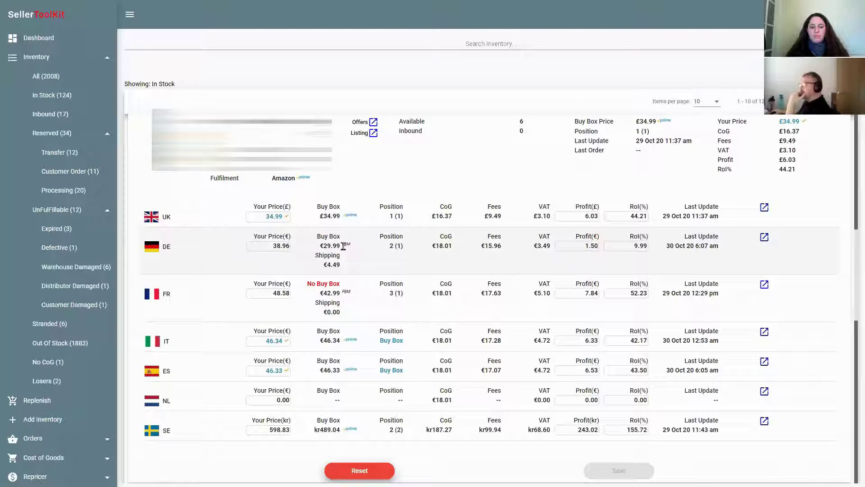
double_click(344, 246)
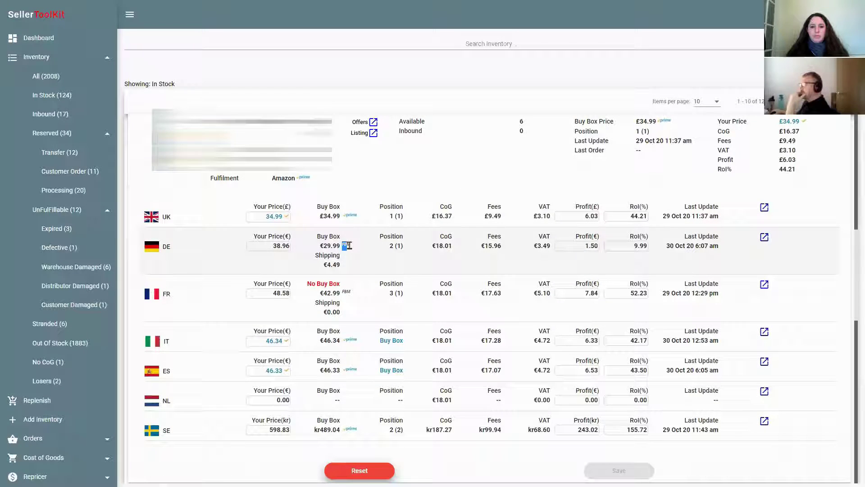
left_click(360, 268)
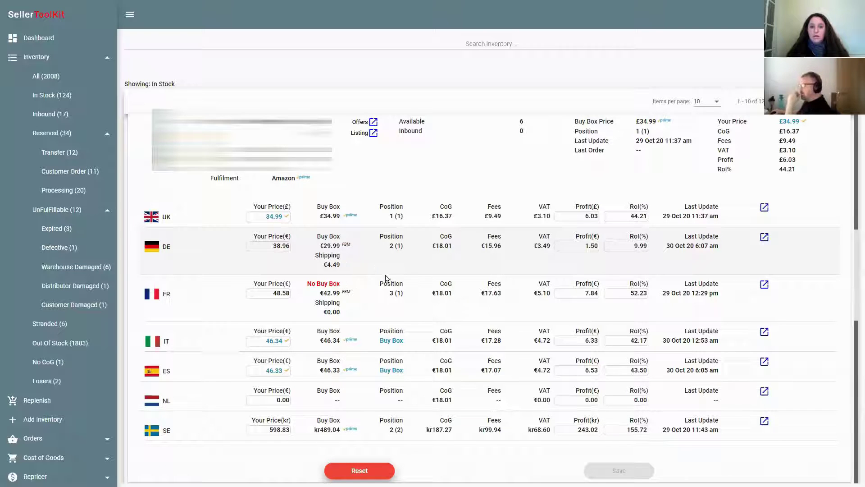
scroll(415, 299, "down", 2)
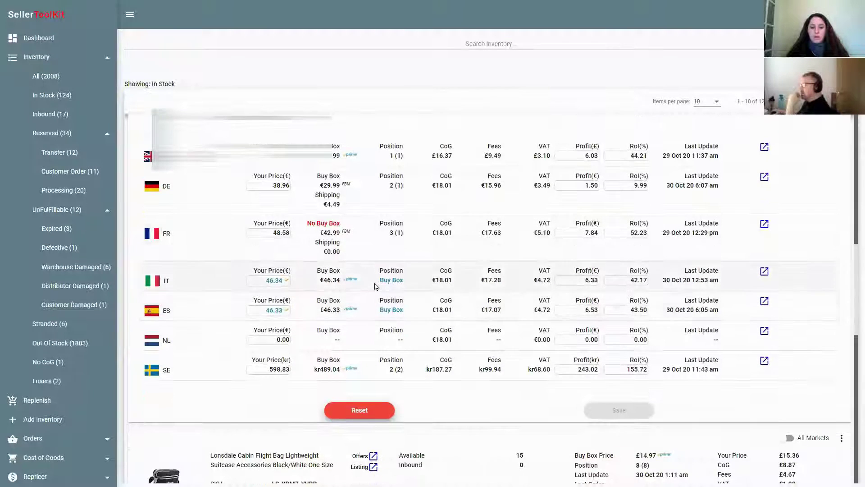
left_click_drag(378, 285, 409, 287)
left_click(412, 298)
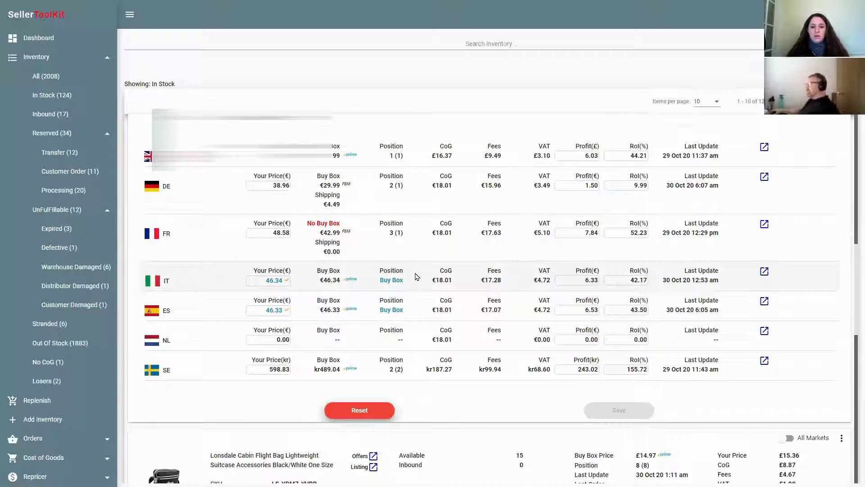
scroll(428, 300, "up", 5)
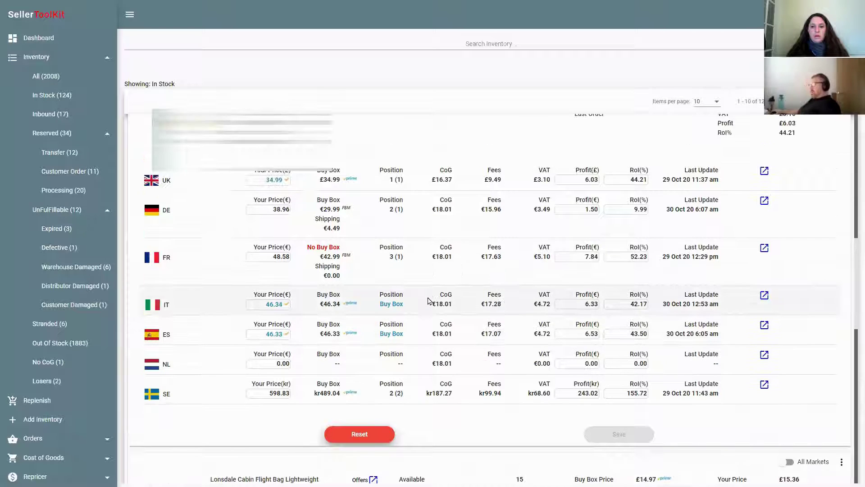
scroll(429, 314, "down", 5)
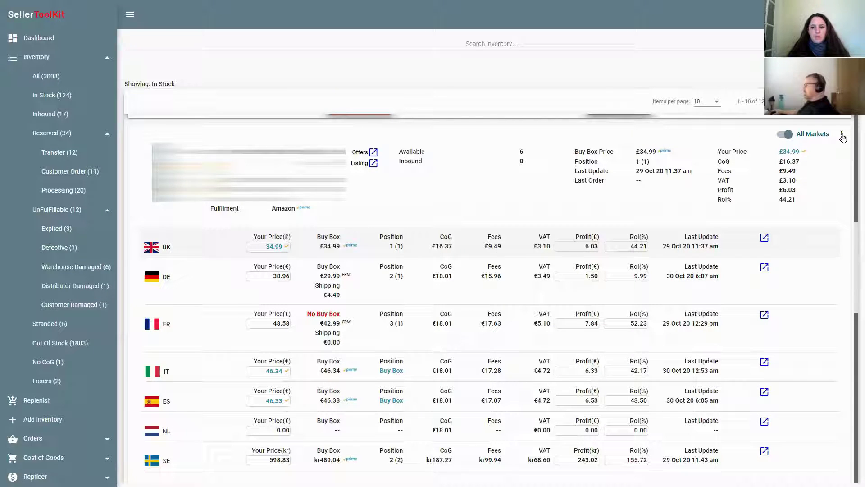
left_click(842, 135)
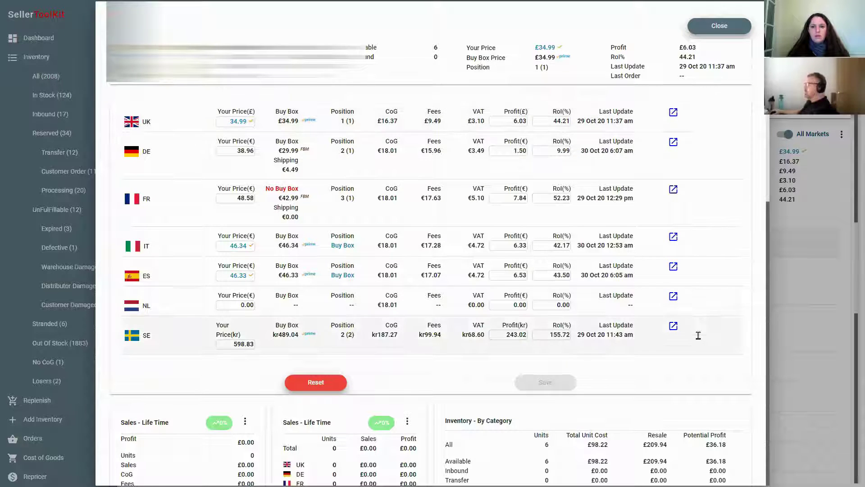
Scroll down to the 15-entry Price Change History, latest a DE reprice from €38.97 to €38.96
scroll(747, 232, "down", 4)
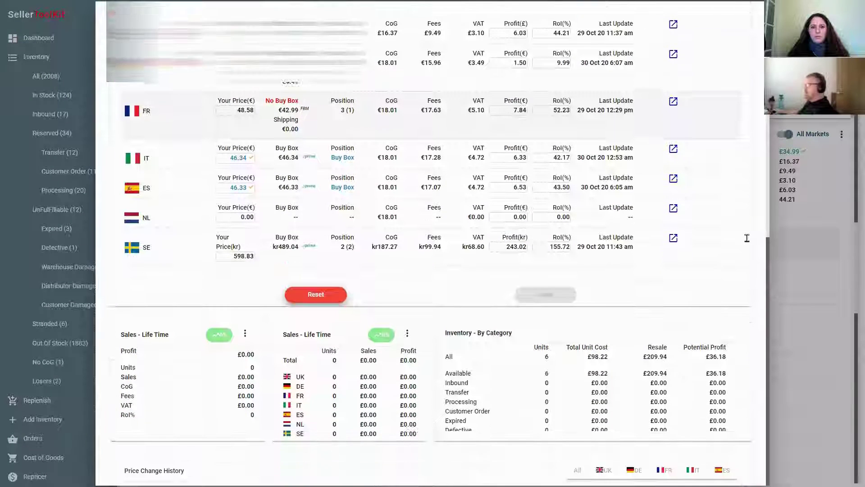
scroll(746, 239, "down", 3)
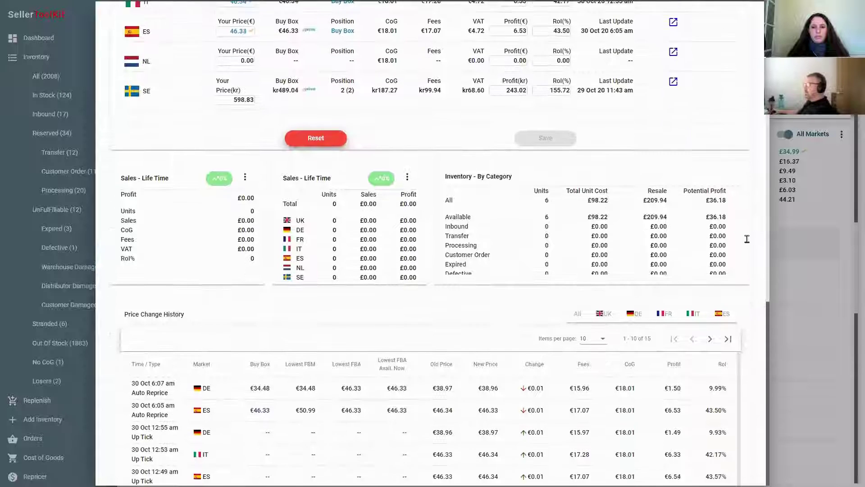
scroll(747, 239, "down", 2)
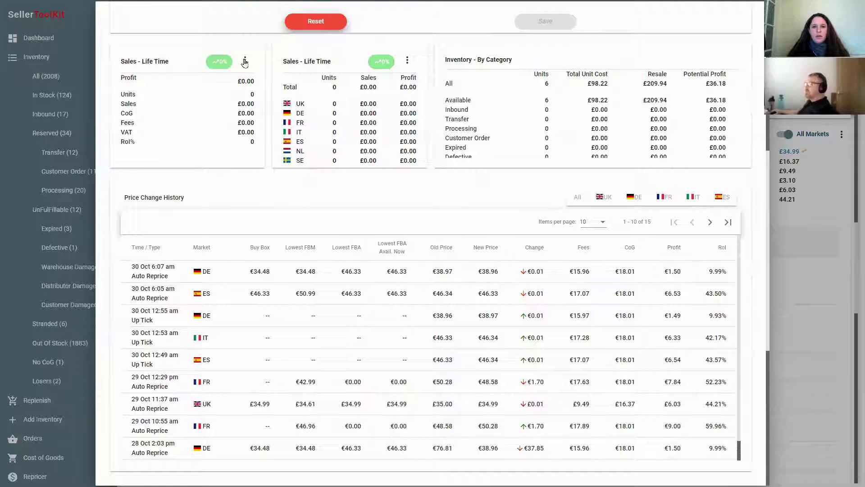
Check the date-range menus of the lifetime sales and per-country sales cards, leaving both unchanged
left_click(245, 61)
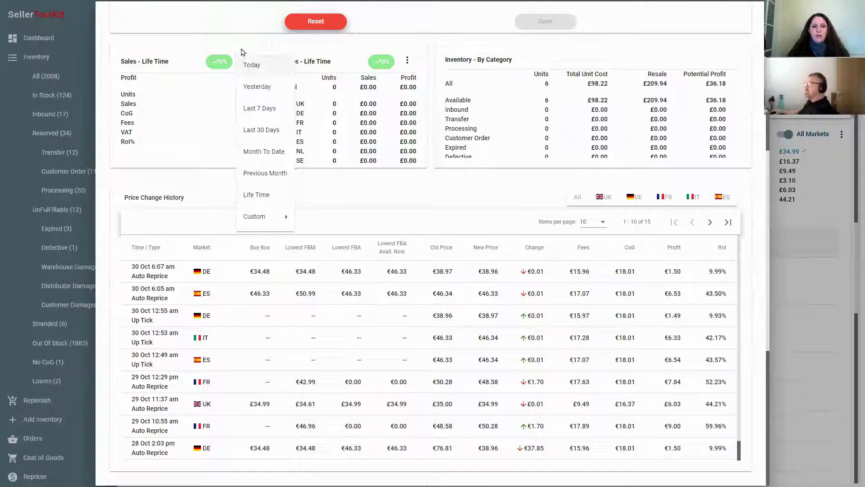
left_click(407, 60)
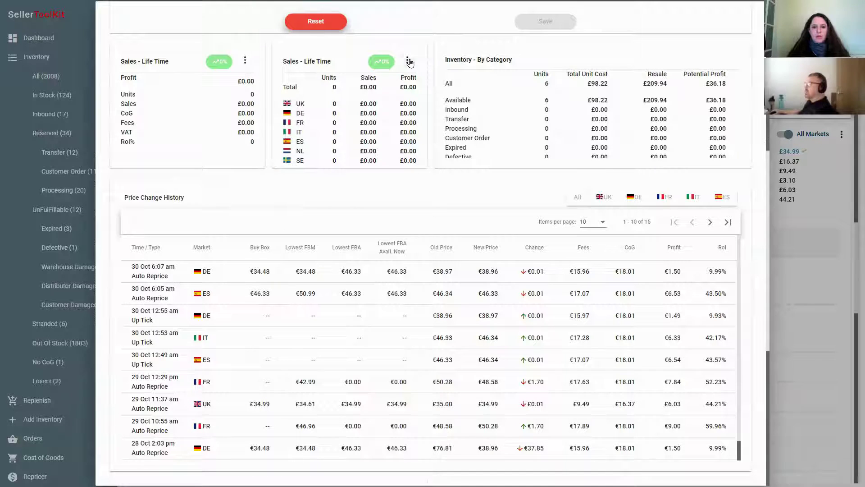
left_click(408, 62)
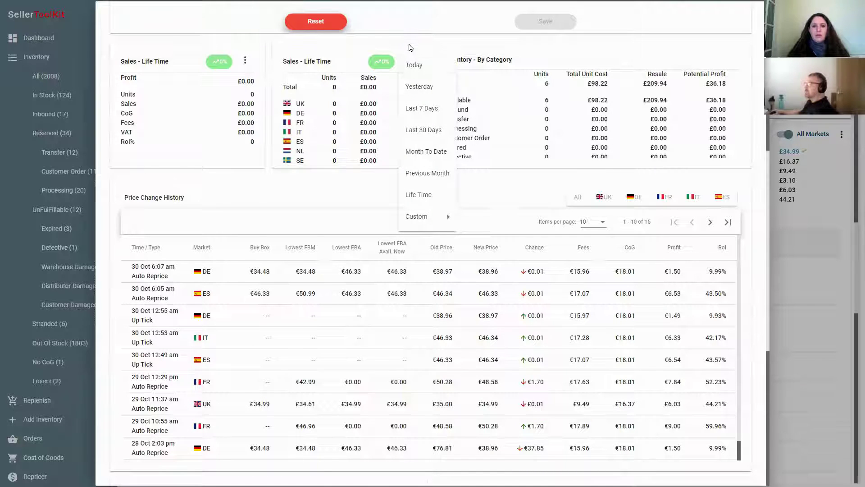
left_click(411, 47)
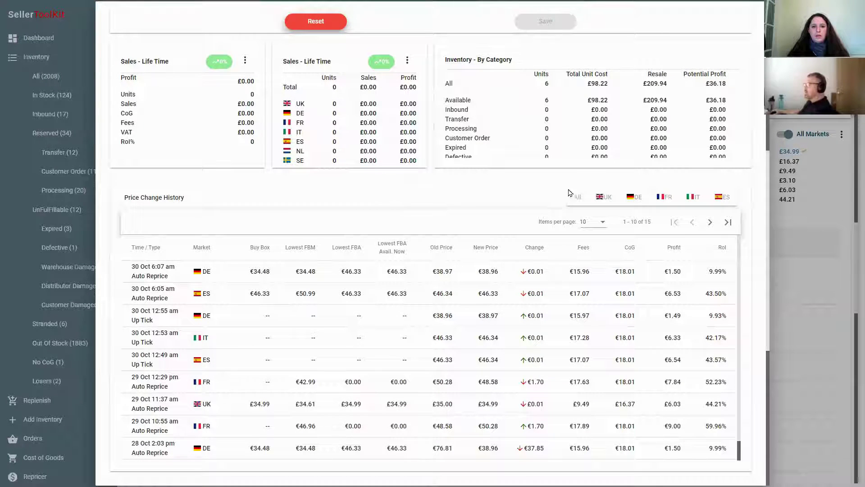
scroll(760, 214, "down", 1)
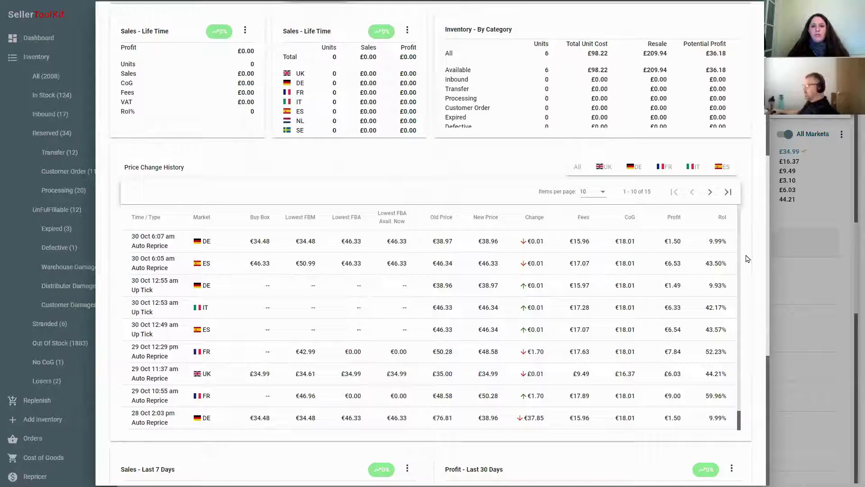
scroll(748, 258, "down", 3)
scroll(740, 260, "down", 1)
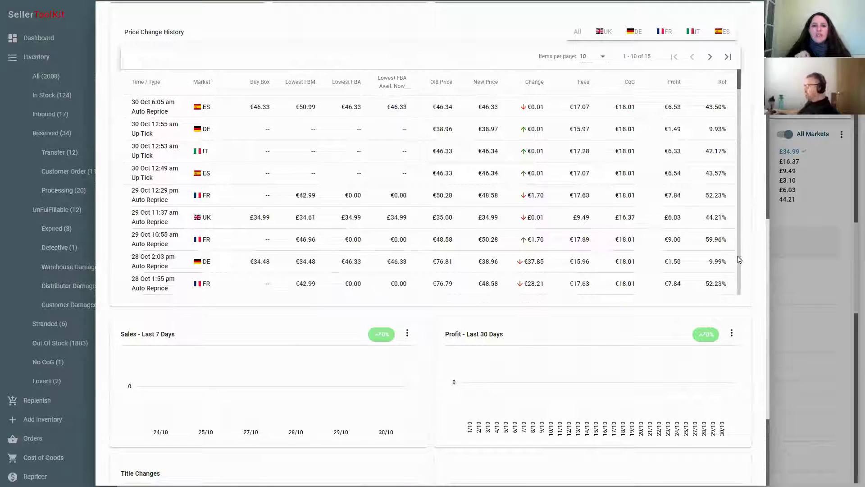
scroll(754, 324, "down", 3)
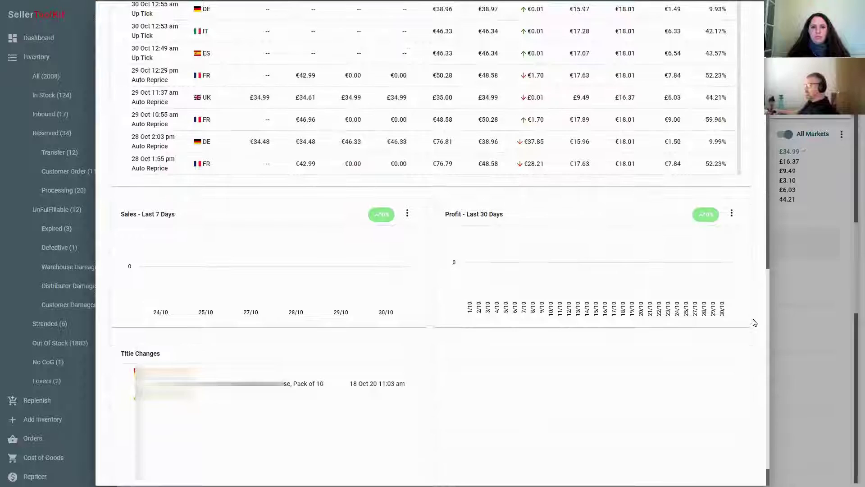
scroll(755, 323, "up", 7)
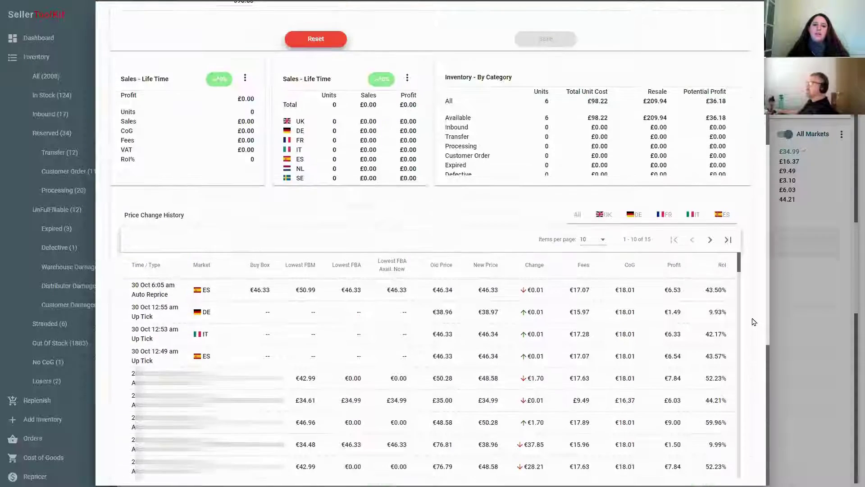
scroll(754, 322, "down", 6)
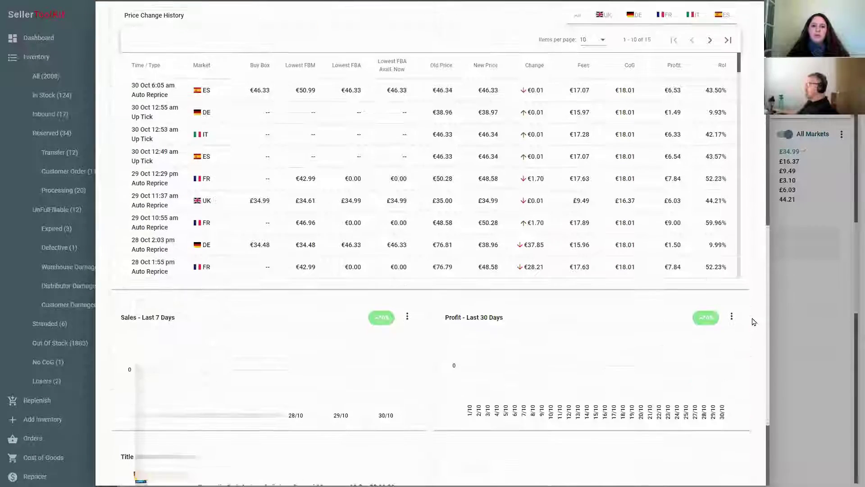
scroll(754, 322, "down", 1)
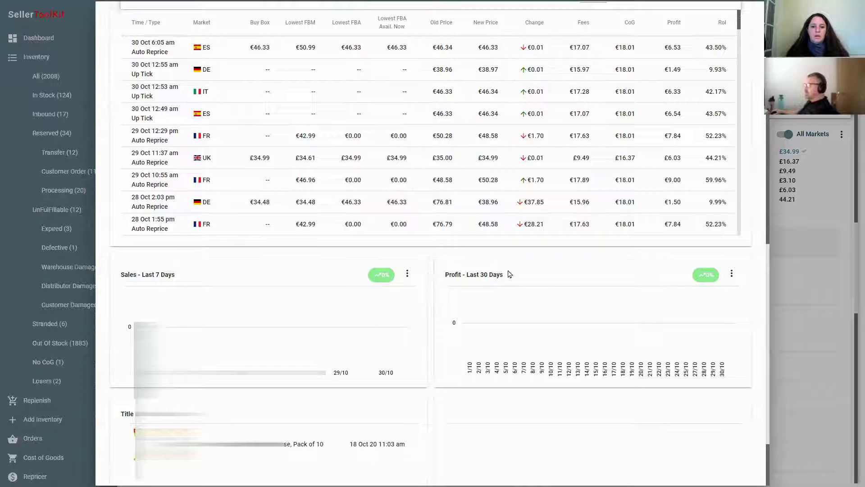
left_click(732, 275)
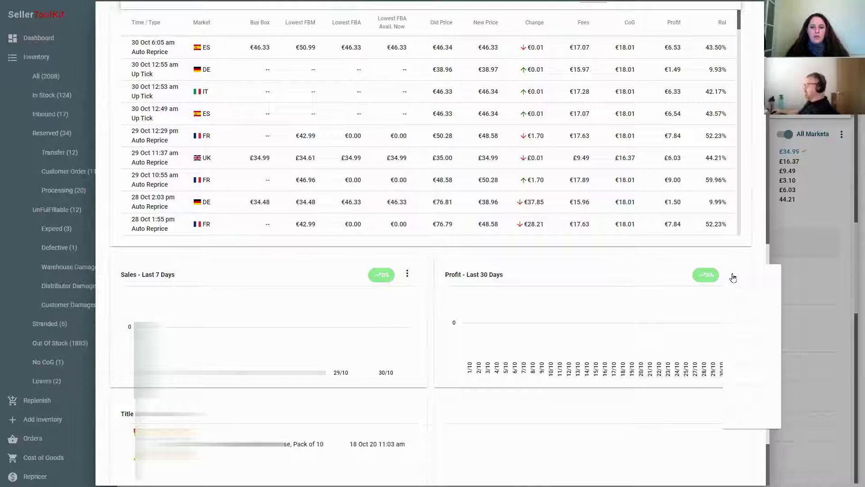
left_click(753, 254)
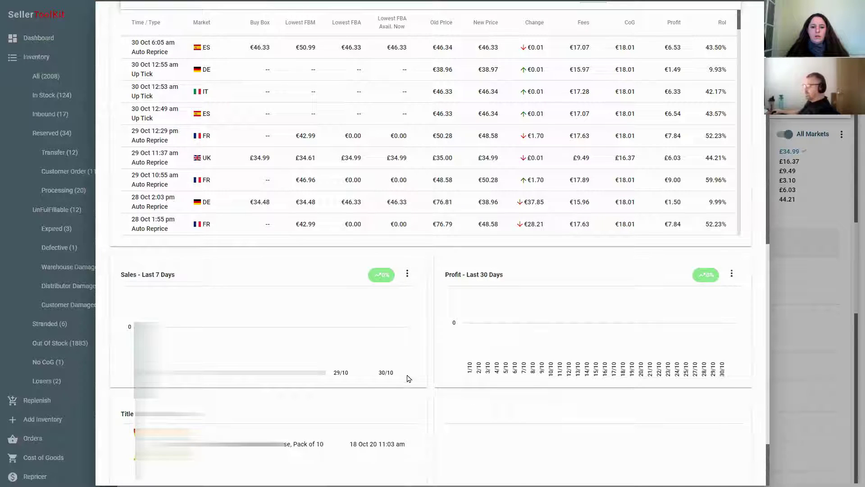
scroll(422, 367, "down", 3)
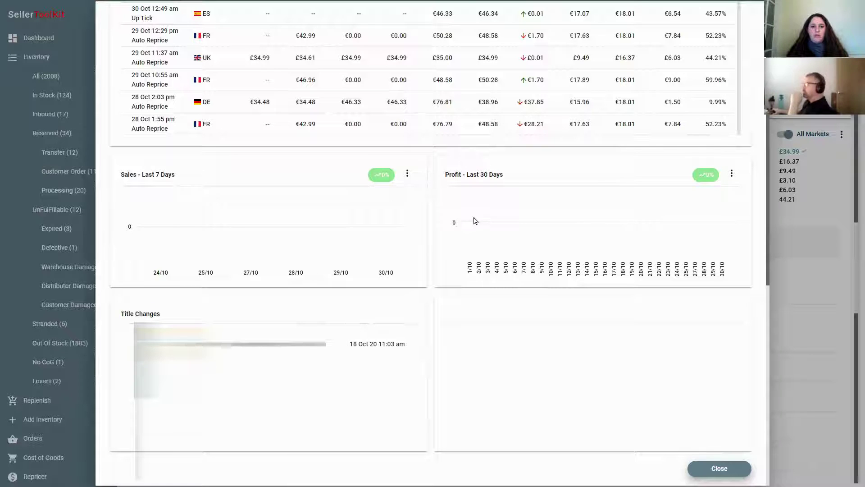
scroll(493, 239, "up", 3)
scroll(656, 367, "up", 5)
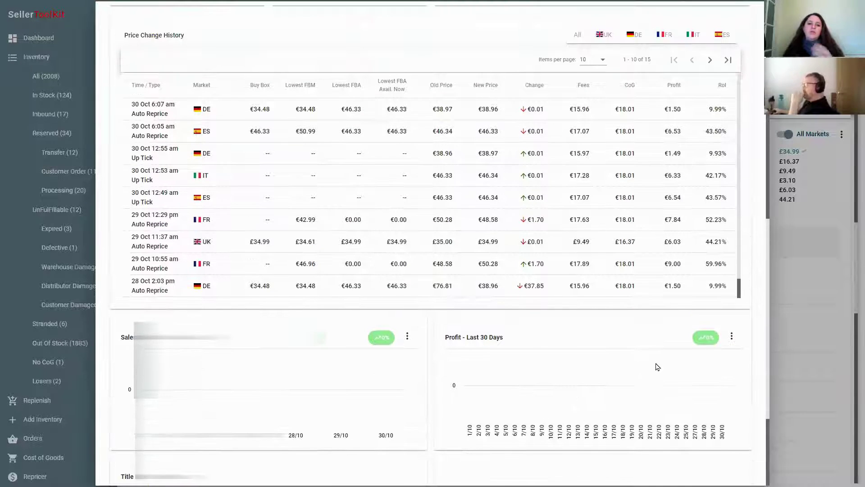
scroll(658, 369, "up", 8)
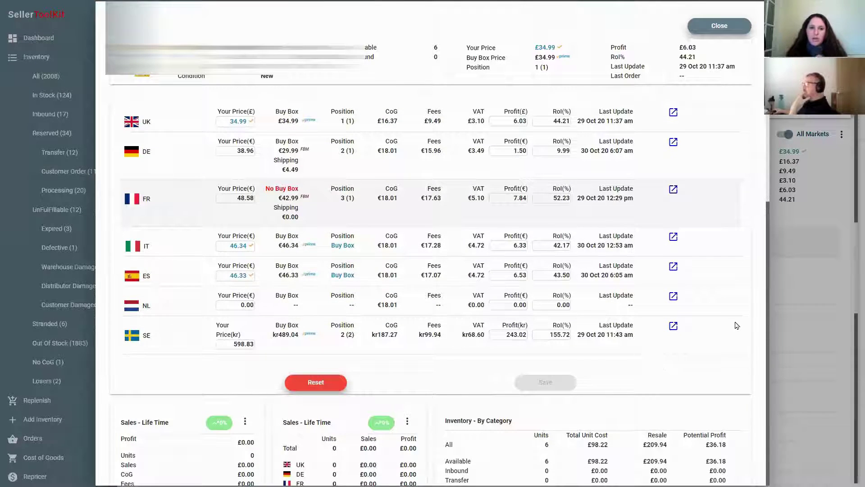
scroll(759, 327, "down", 7)
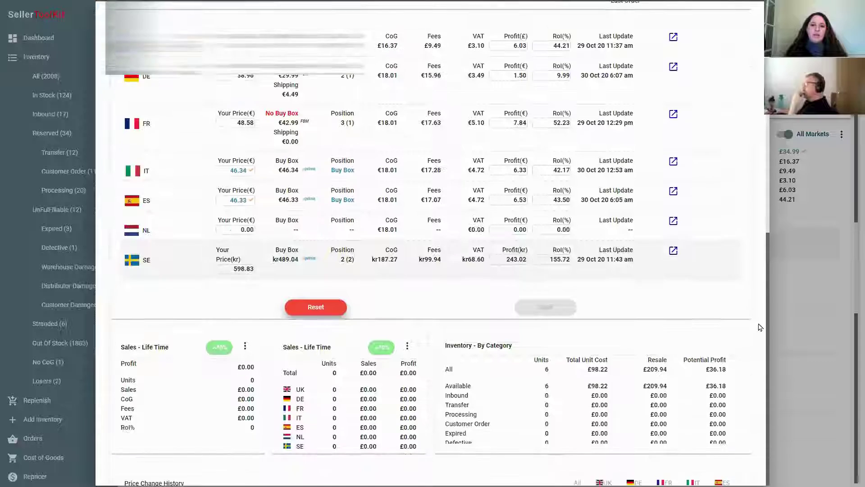
scroll(760, 329, "down", 2)
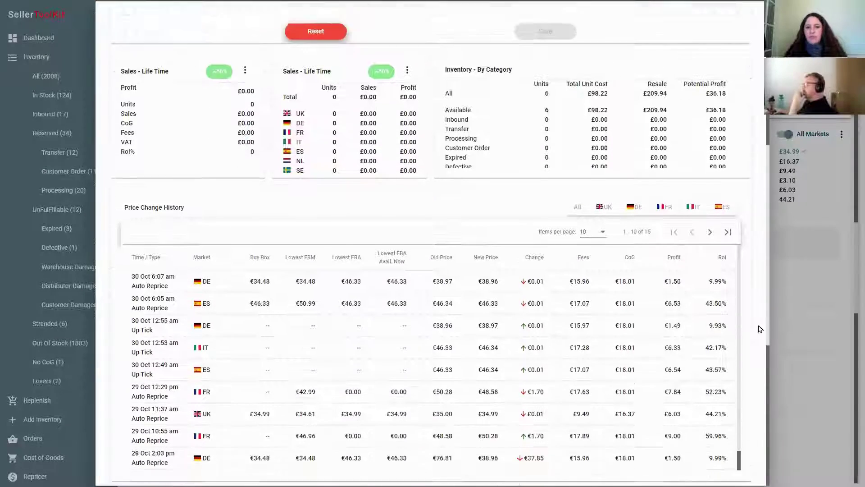
scroll(760, 329, "up", 3)
scroll(761, 329, "up", 6)
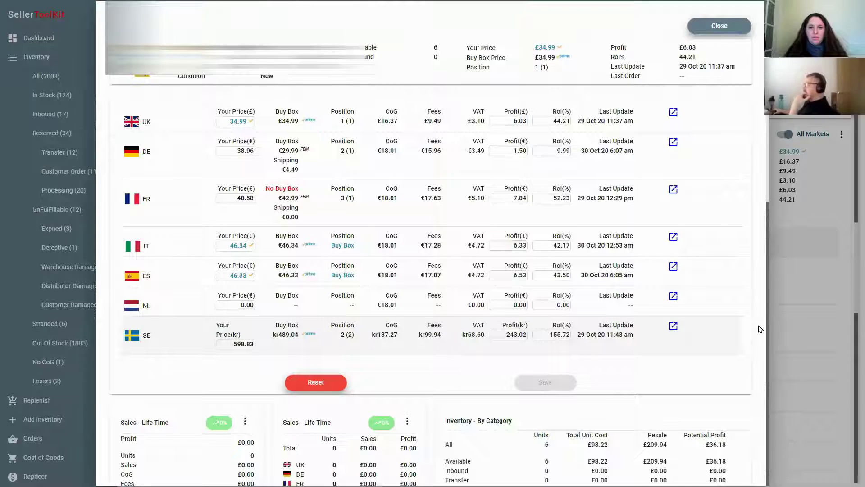
scroll(761, 328, "down", 7)
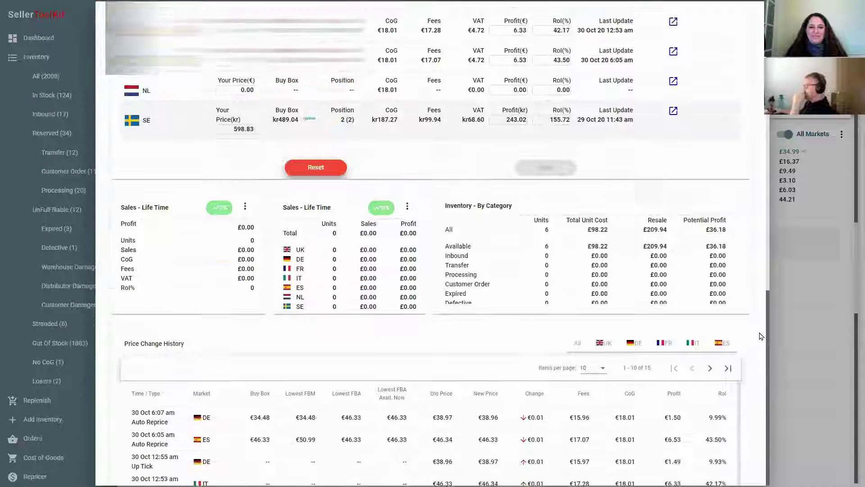
scroll(761, 335, "down", 5)
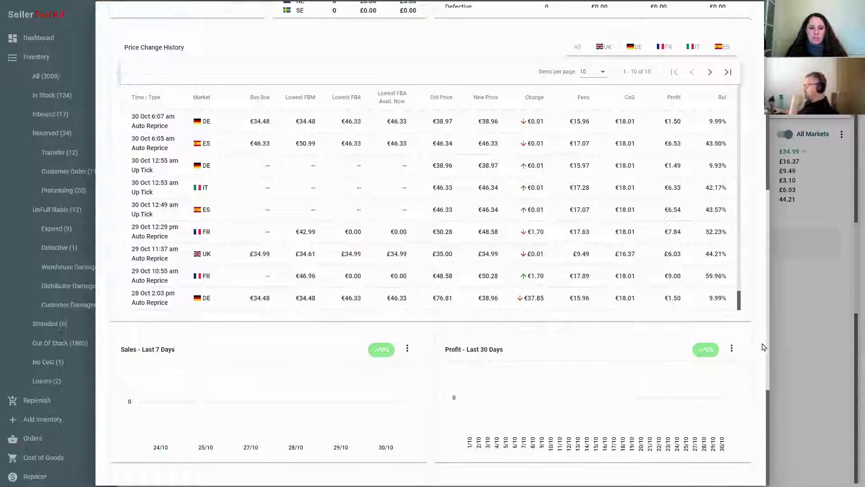
scroll(635, 373, "down", 1)
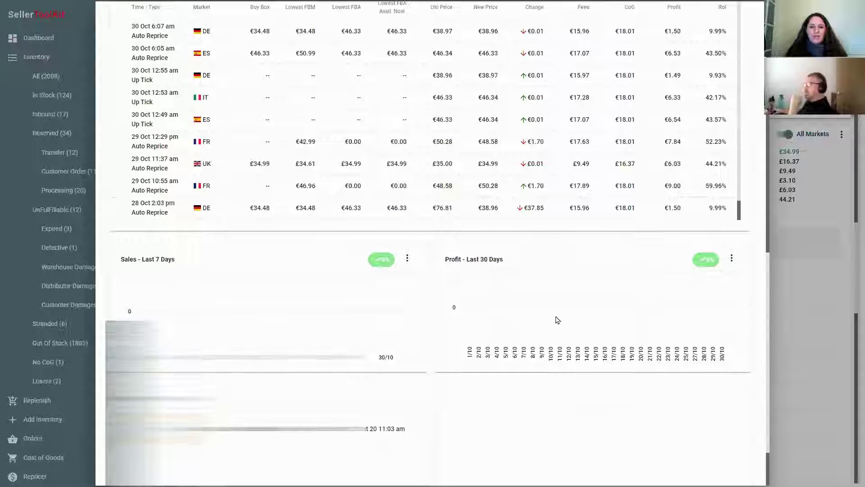
scroll(386, 216, "up", 2)
scroll(357, 224, "down", 1)
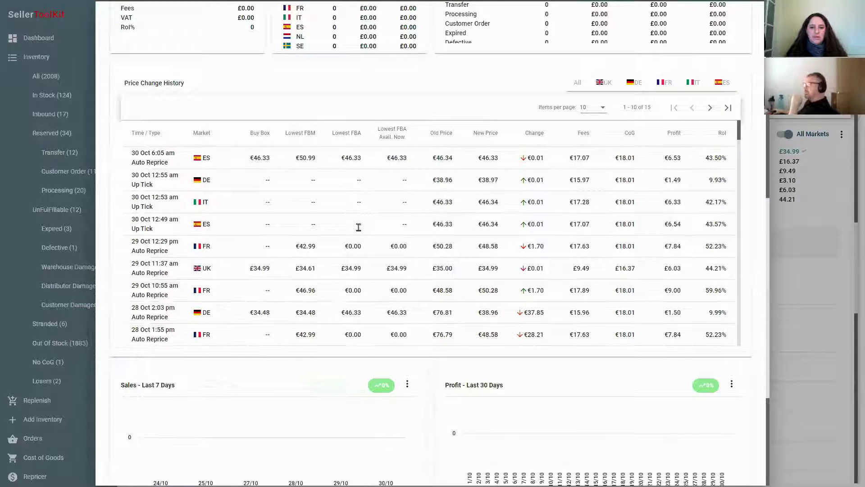
scroll(358, 227, "up", 1)
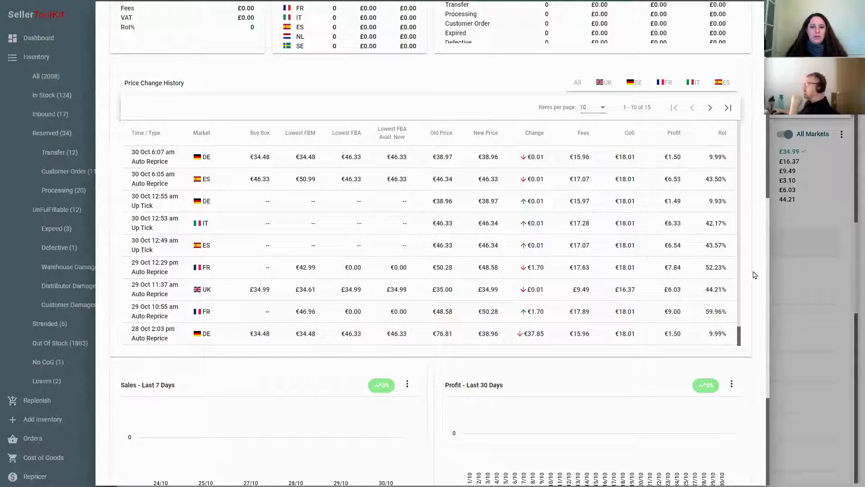
scroll(756, 289, "up", 5)
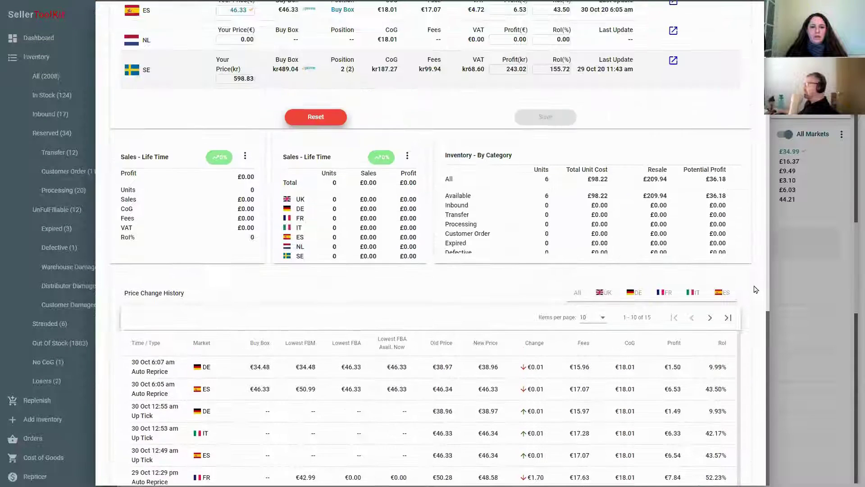
scroll(755, 288, "down", 3)
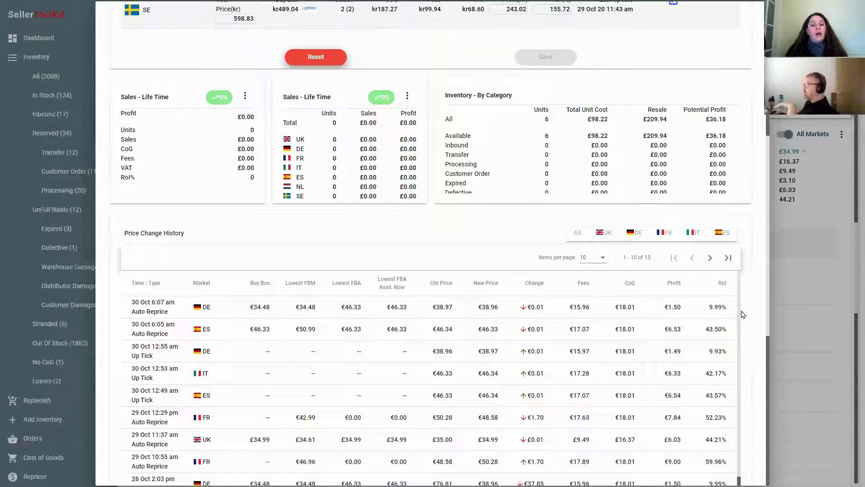
scroll(755, 367, "down", 2)
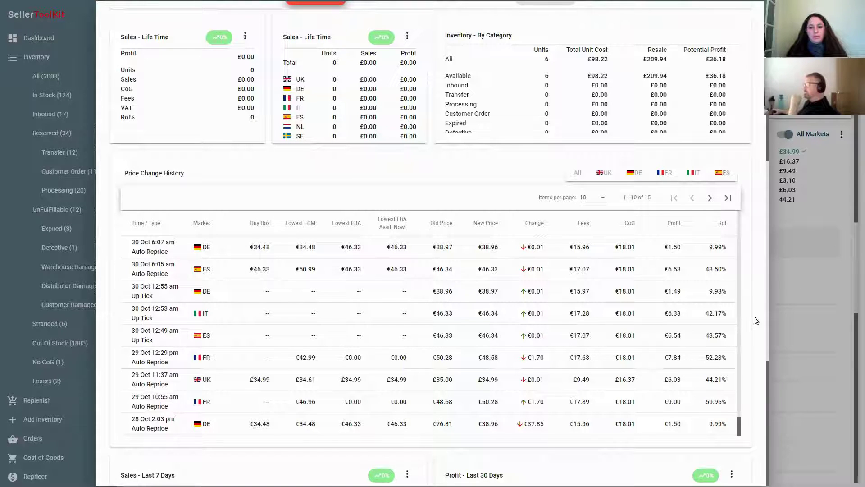
scroll(757, 321, "up", 6)
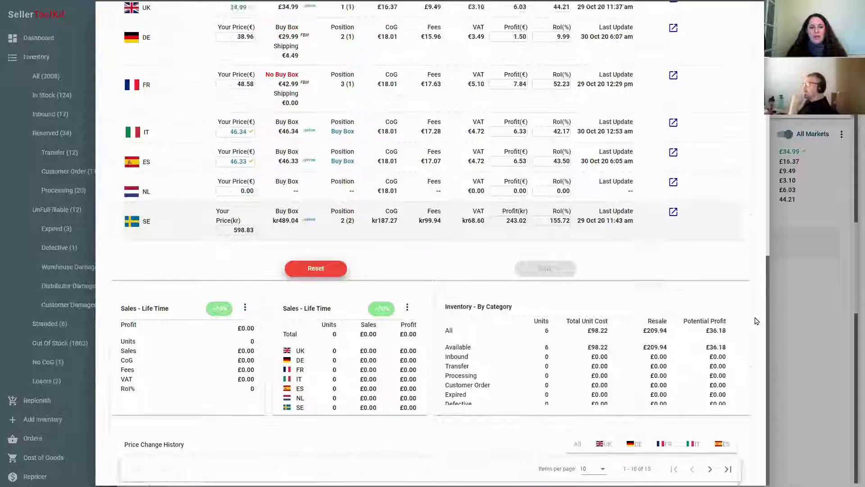
scroll(757, 321, "up", 3)
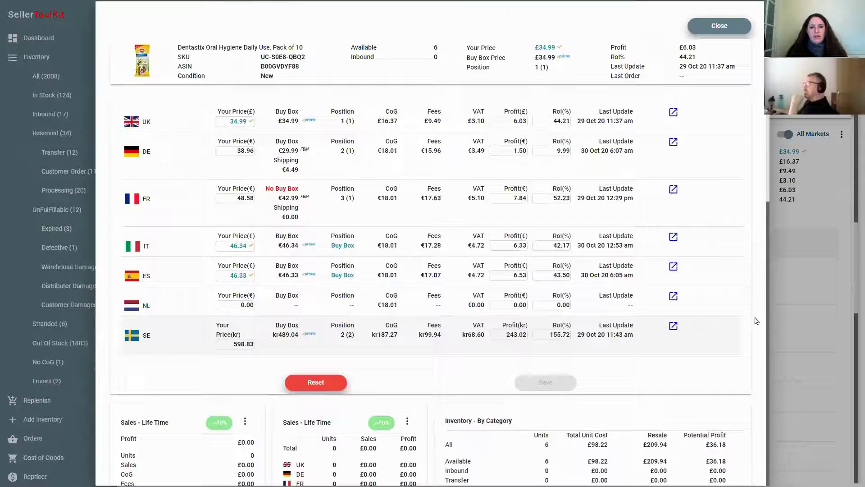
Close the item detail window and switch off the product card's All Markets toggle
left_click(702, 35)
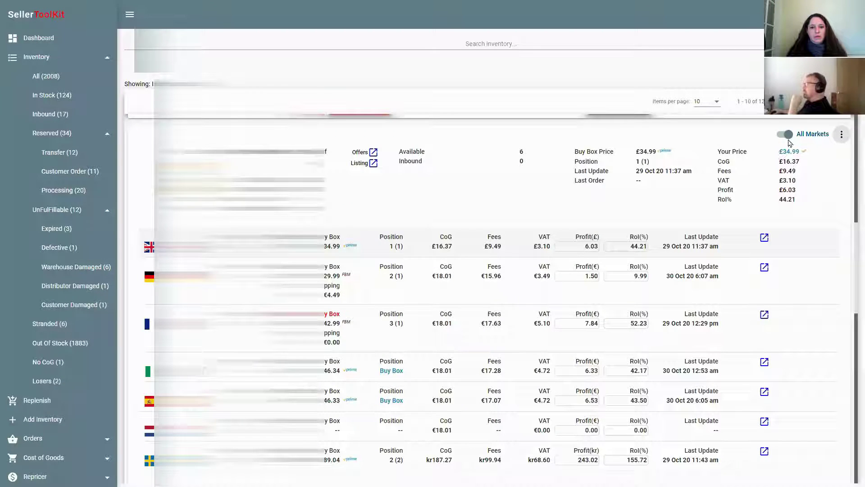
left_click(786, 135)
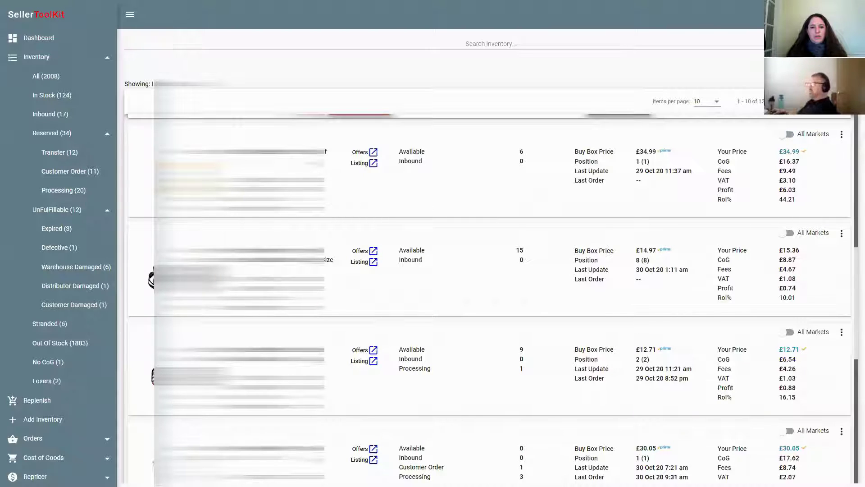